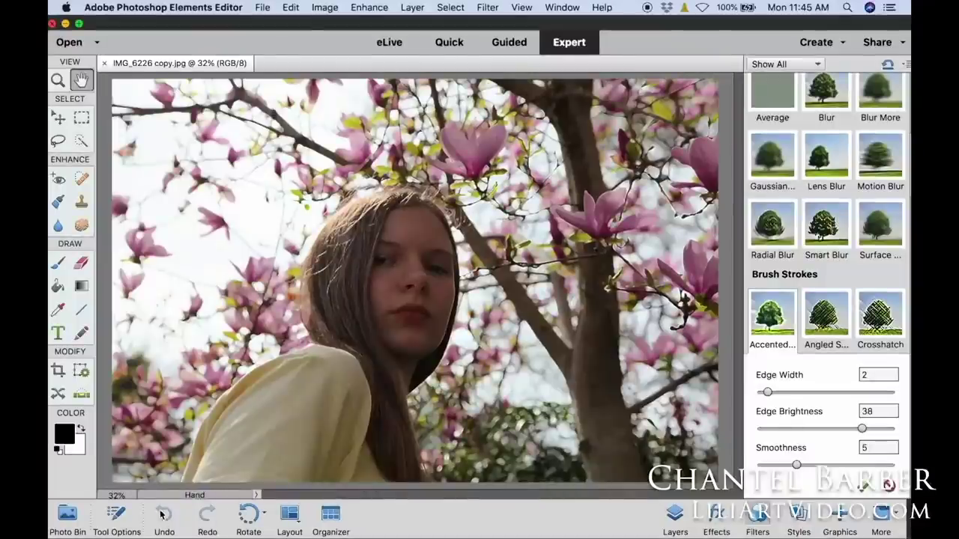
# Step: Undo the Accented Edges filter, try the Smudge Stick filter on the photo, and undo that as well
pyautogui.click(162, 514)
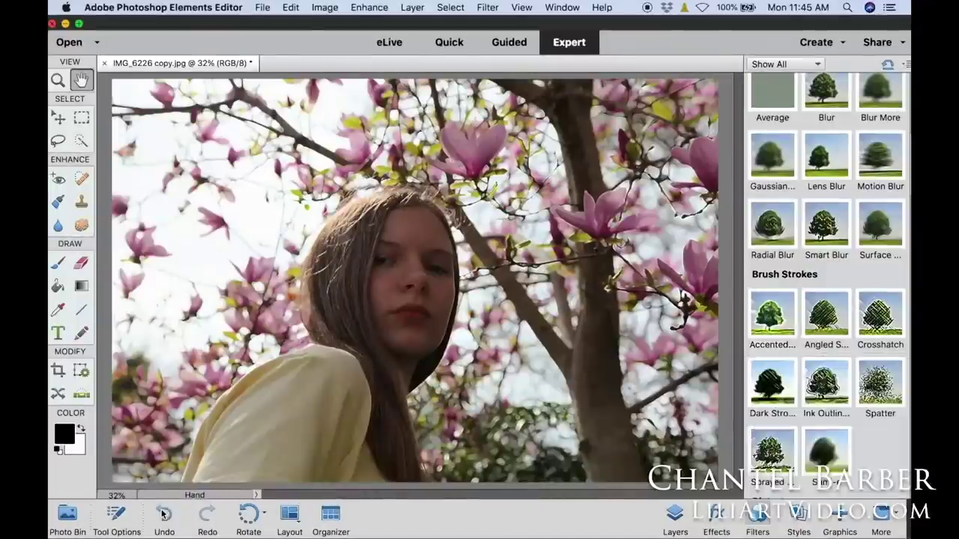
pyautogui.scroll(3, 772, 304)
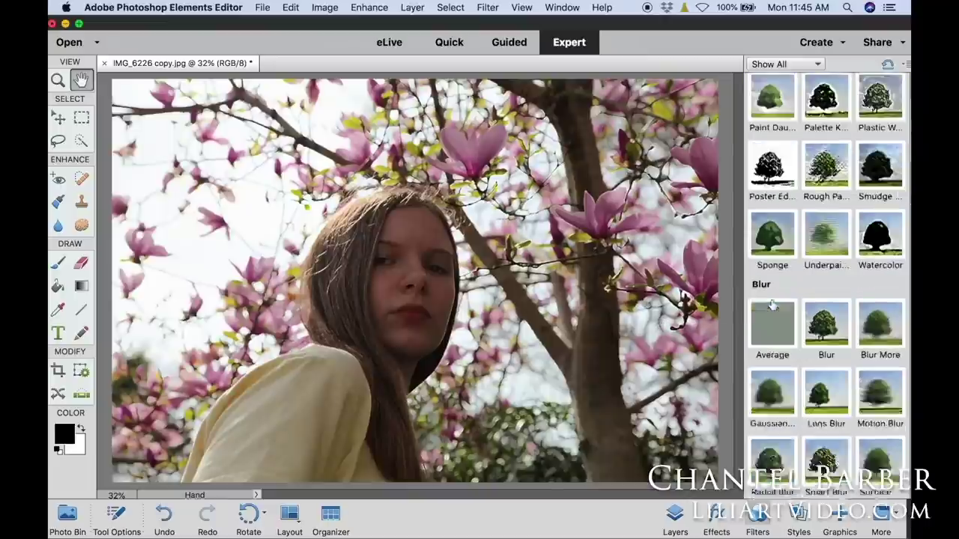
pyautogui.scroll(3, 772, 304)
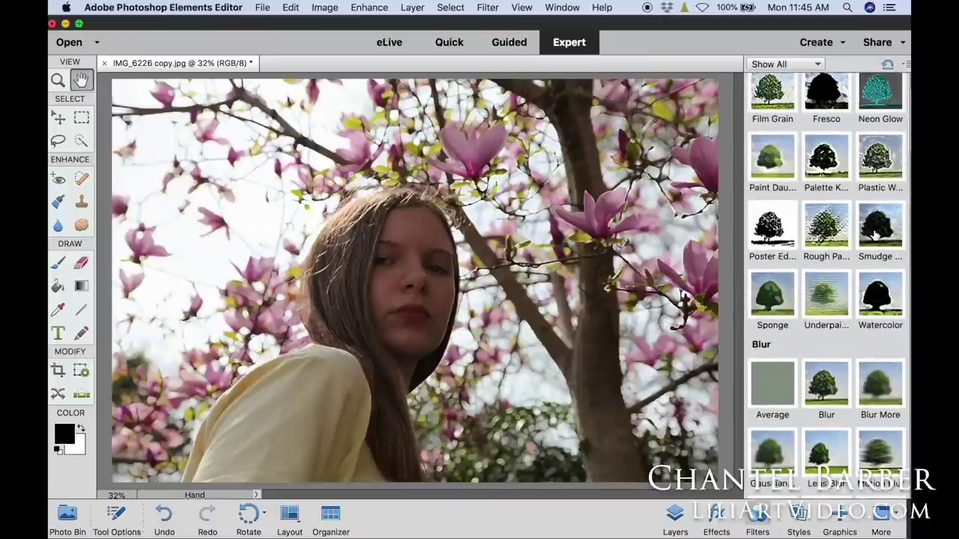
pyautogui.click(875, 235)
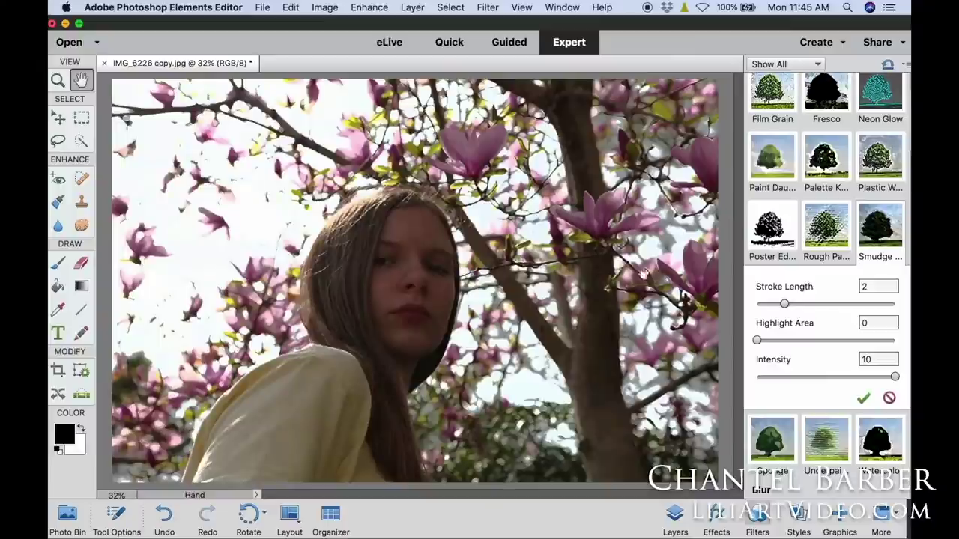
pyautogui.click(160, 512)
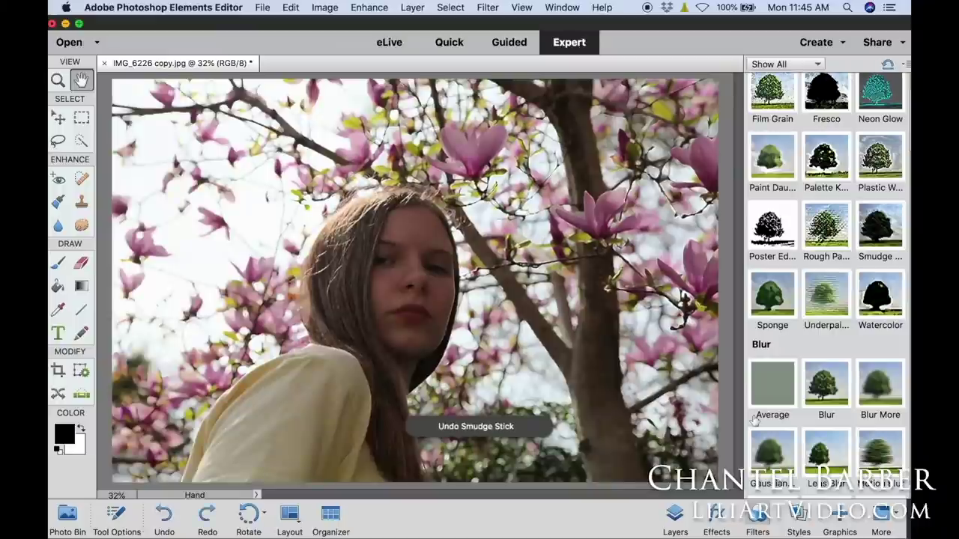
# Step: Try the monochrome effect illustrated by a person in a dark hat on the photo
pyautogui.click(717, 515)
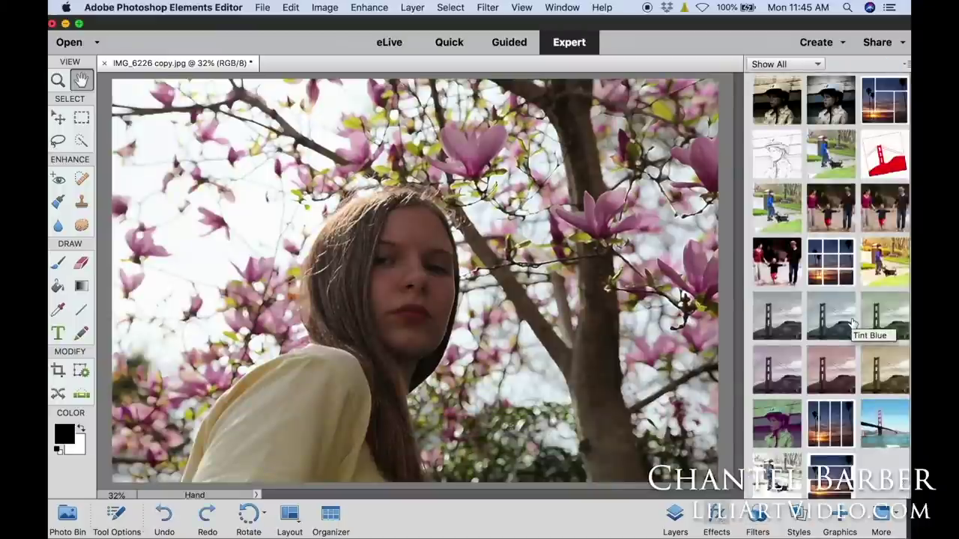
pyautogui.scroll(4, 843, 296)
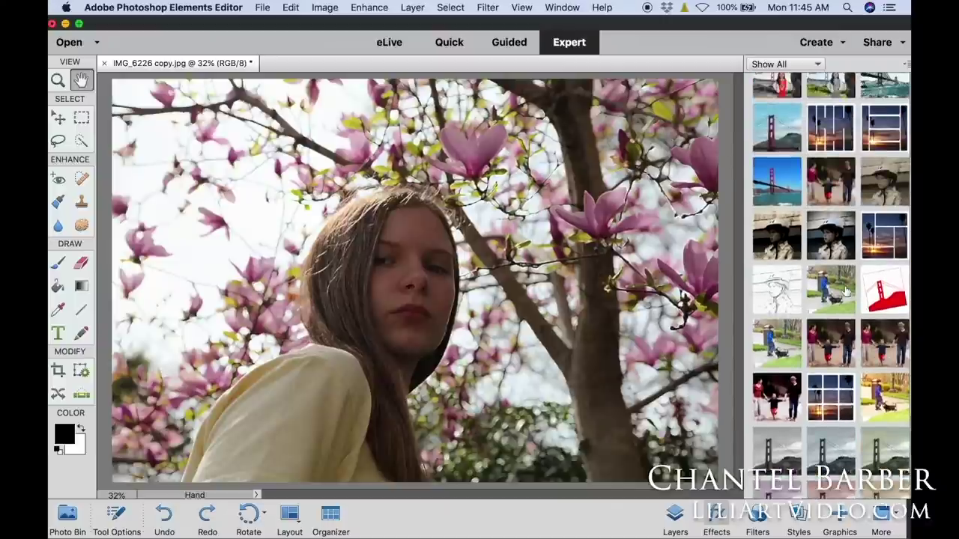
pyautogui.doubleClick(829, 238)
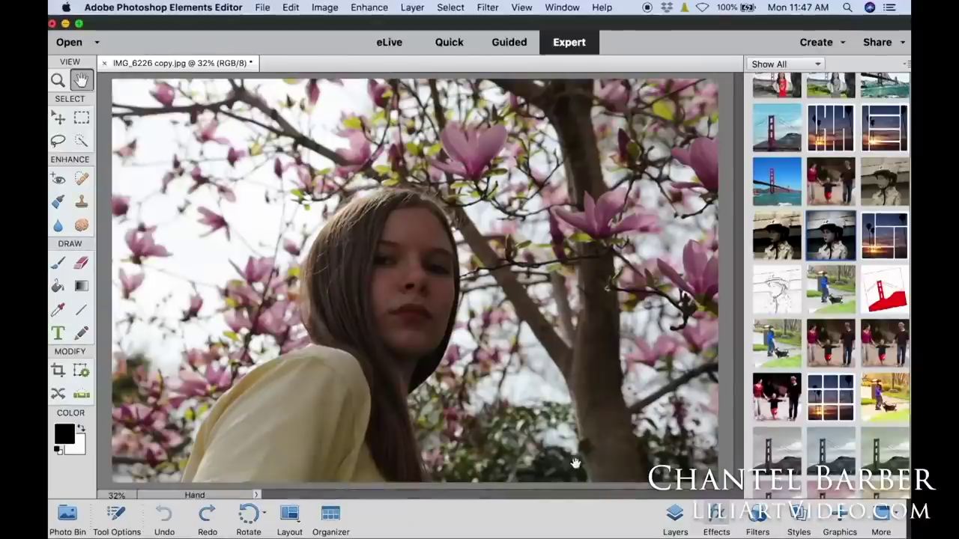
# Step: Add a Levels adjustment layer above the Background layer
pyautogui.click(675, 513)
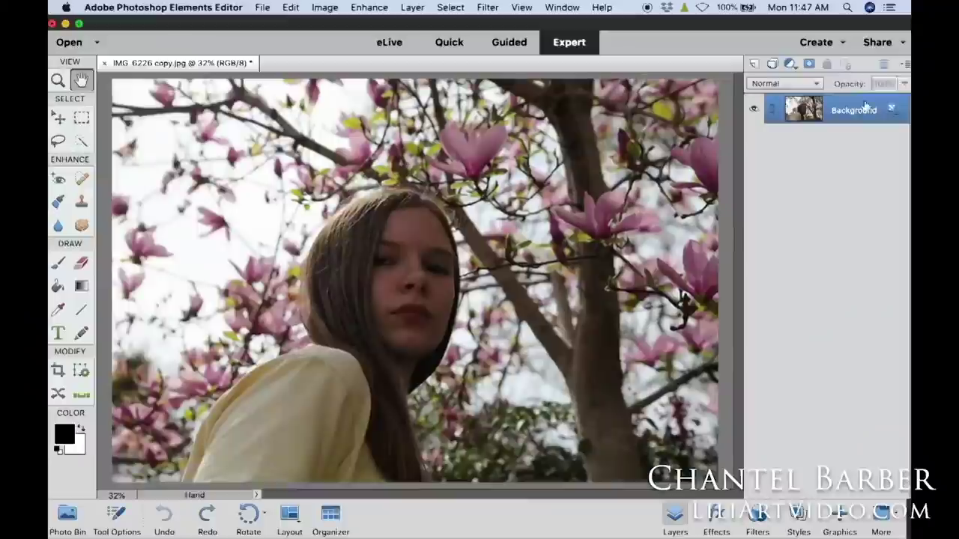
pyautogui.click(791, 65)
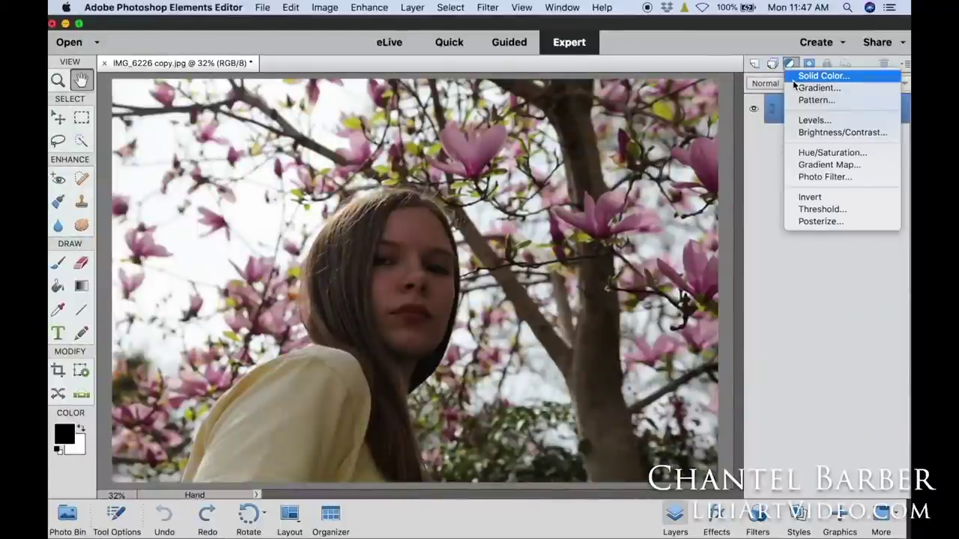
pyautogui.click(808, 120)
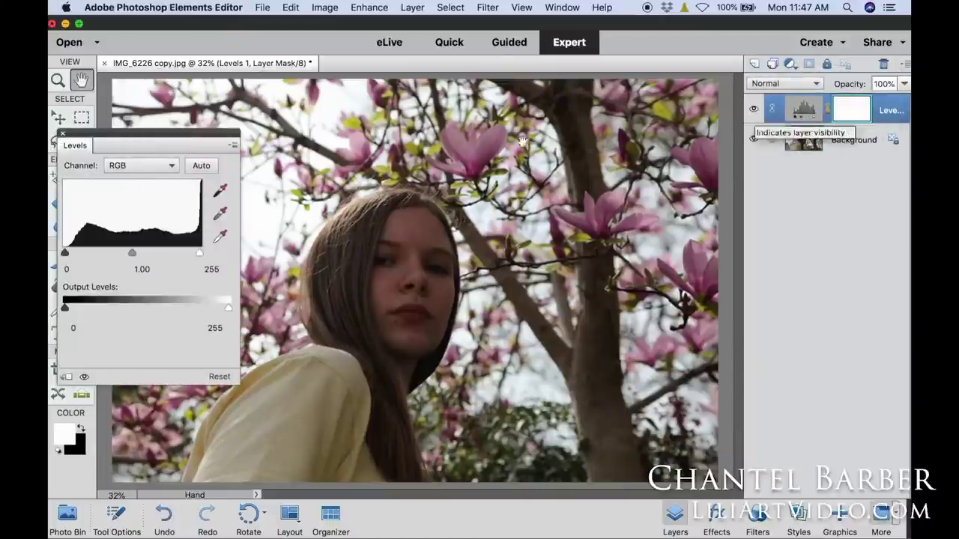
# Step: Set the RGB input levels to 18 for shadows, 1.04 for midtones and 227 for highlights, and close the Levels settings
pyautogui.moveTo(65, 254); pyautogui.dragTo(74, 257)
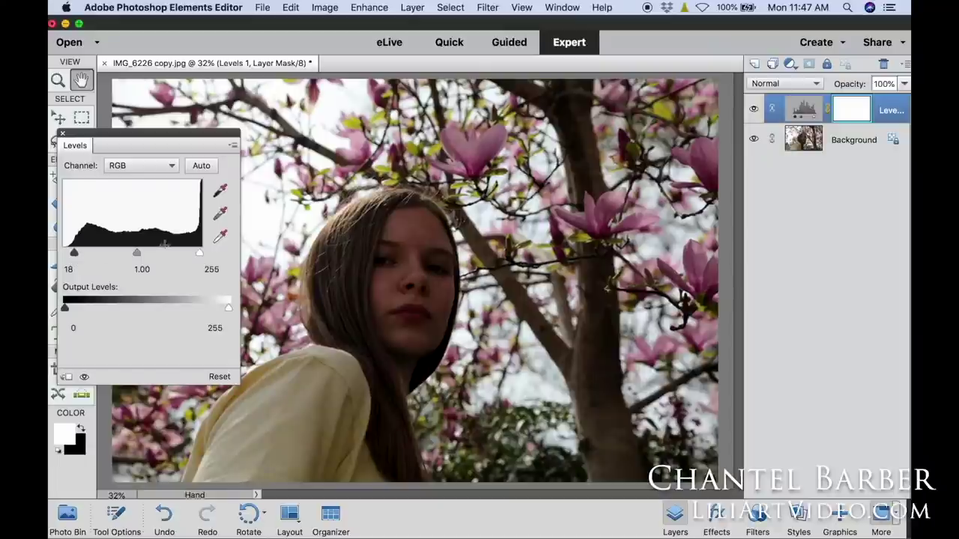
pyautogui.moveTo(199, 255); pyautogui.dragTo(185, 256)
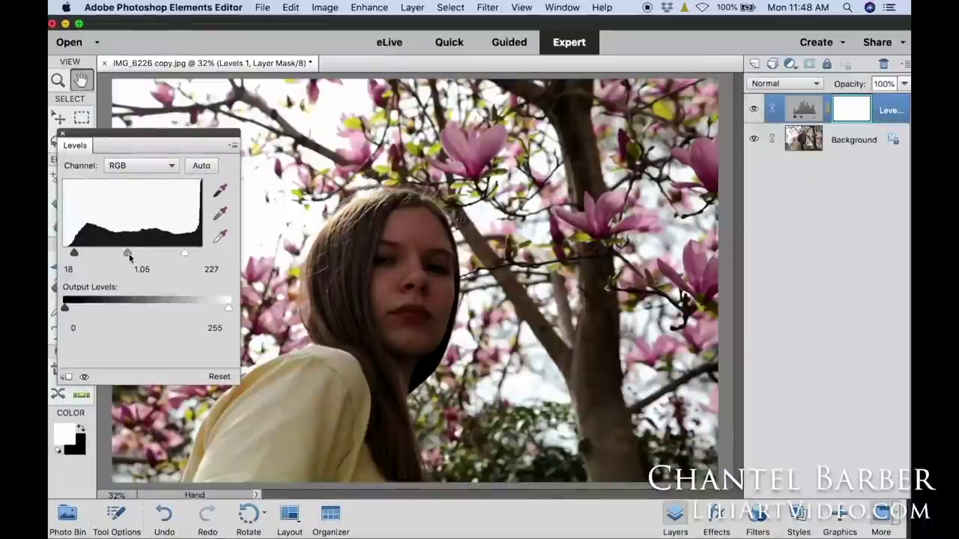
pyautogui.moveTo(129, 257); pyautogui.dragTo(125, 254)
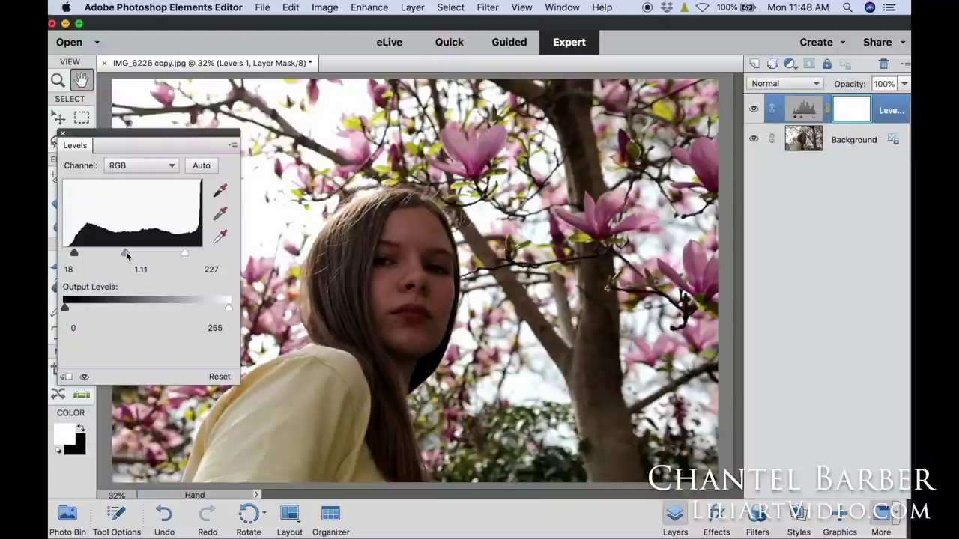
pyautogui.moveTo(126, 253); pyautogui.dragTo(134, 254)
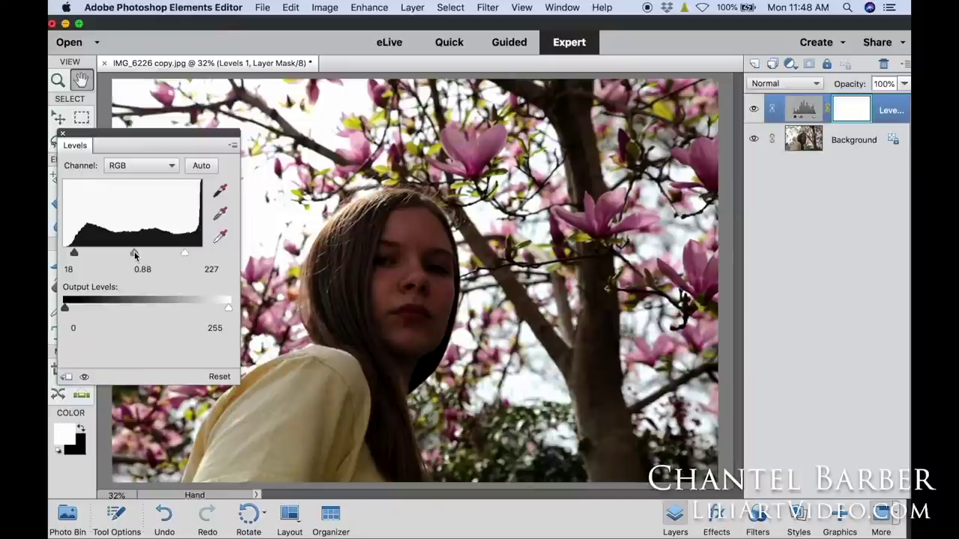
pyautogui.moveTo(135, 253); pyautogui.dragTo(129, 253)
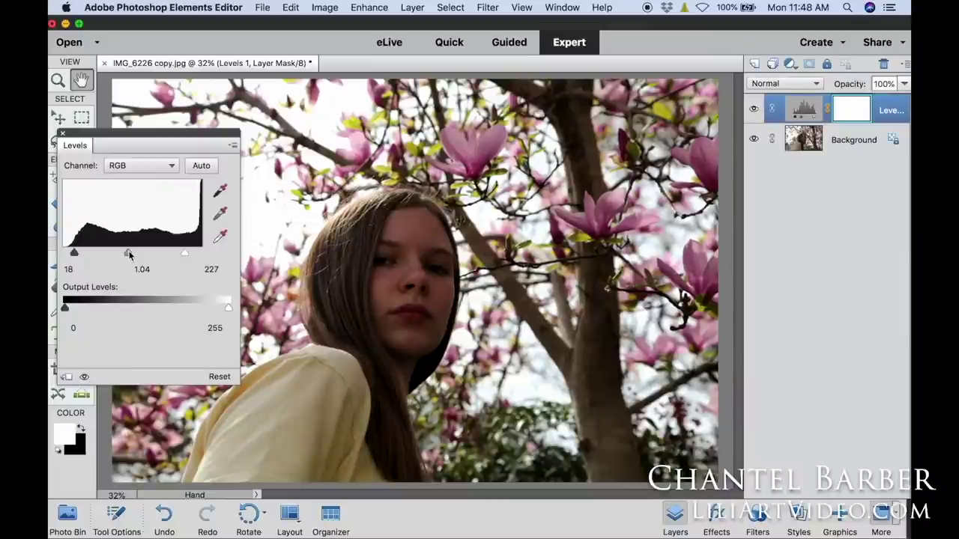
pyautogui.click(62, 132)
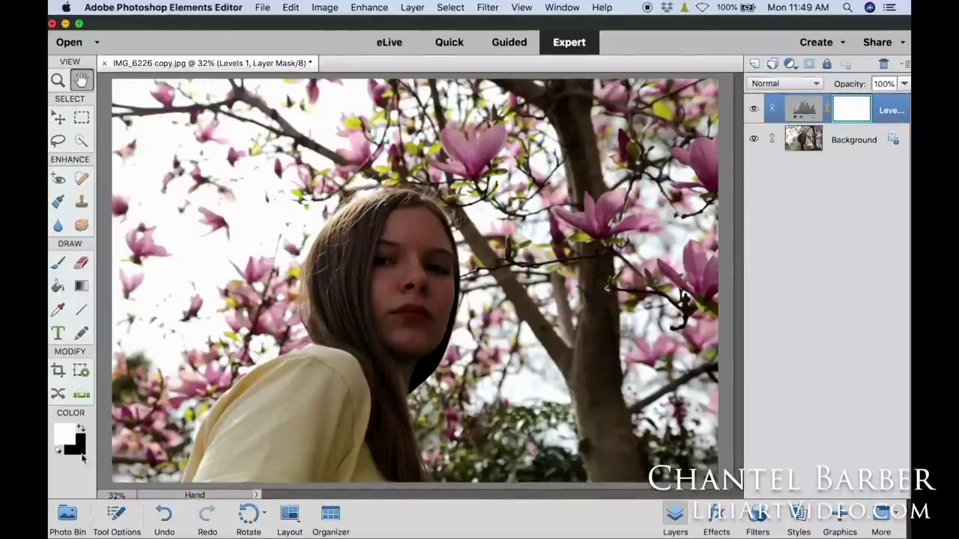
# Step: Crop the photo to a tight upright frame around the girl's head and shoulder, and undo the crop
pyautogui.click(56, 370)
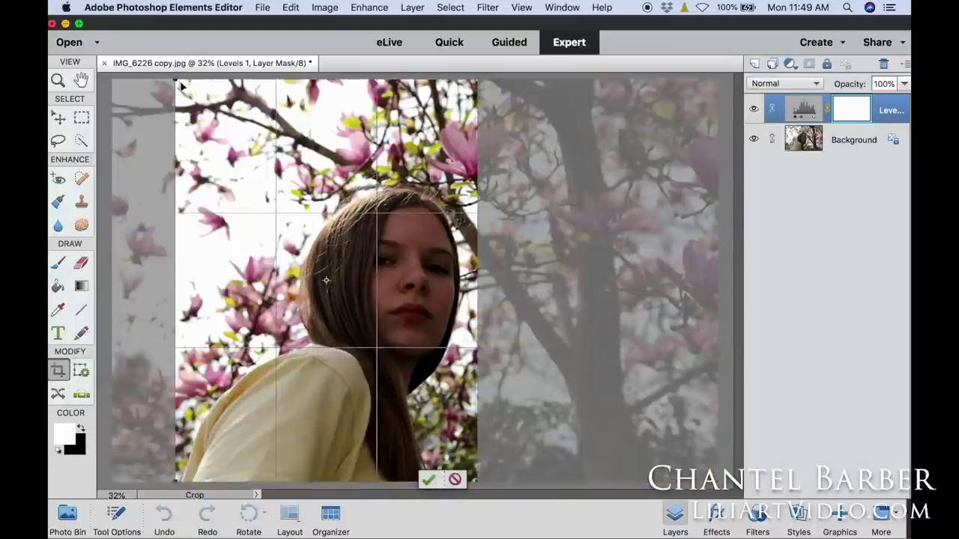
pyautogui.moveTo(175, 80); pyautogui.dragTo(238, 162)
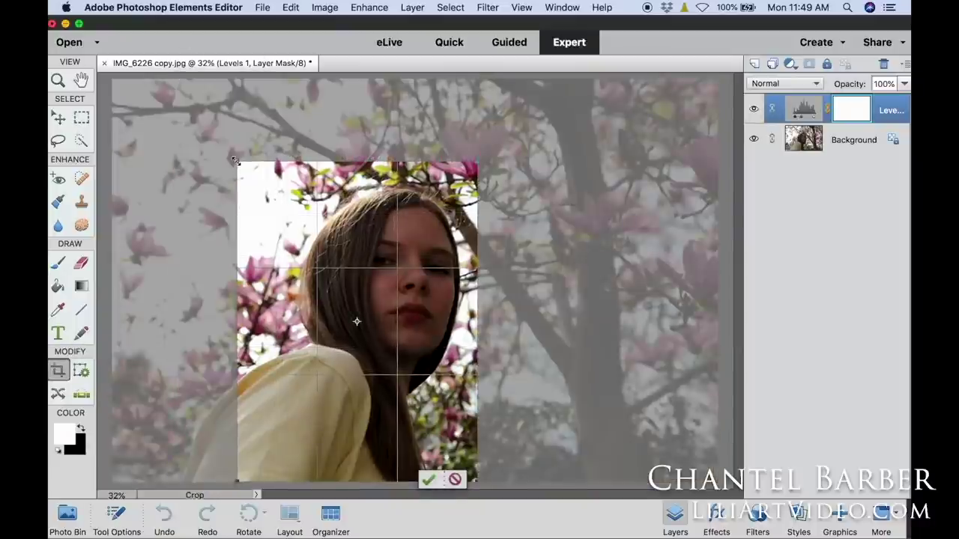
pyautogui.moveTo(272, 233); pyautogui.dragTo(315, 228)
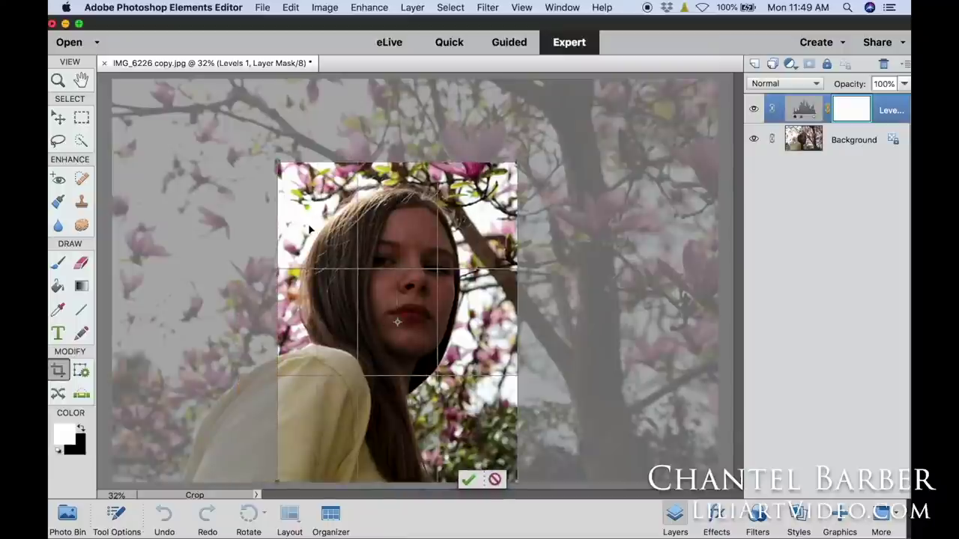
pyautogui.click(469, 483)
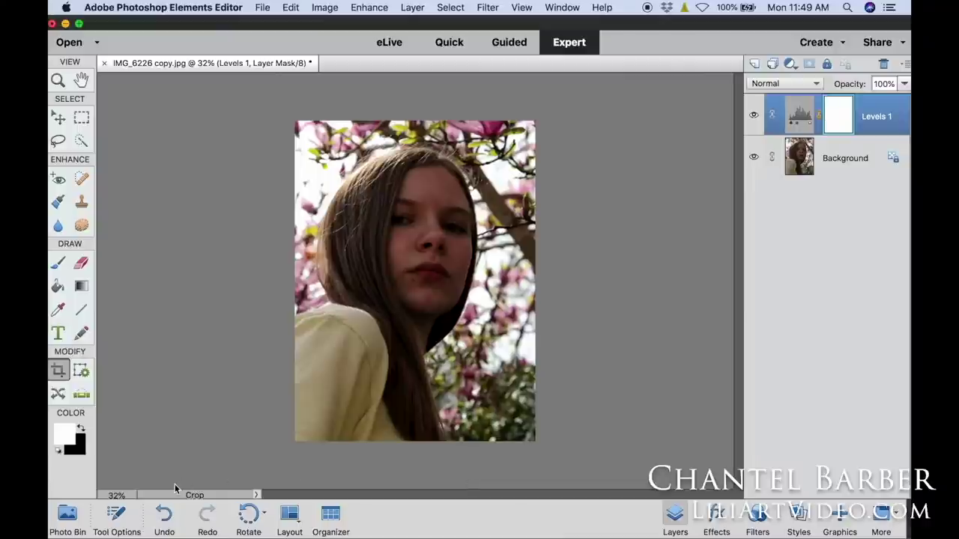
pyautogui.click(163, 513)
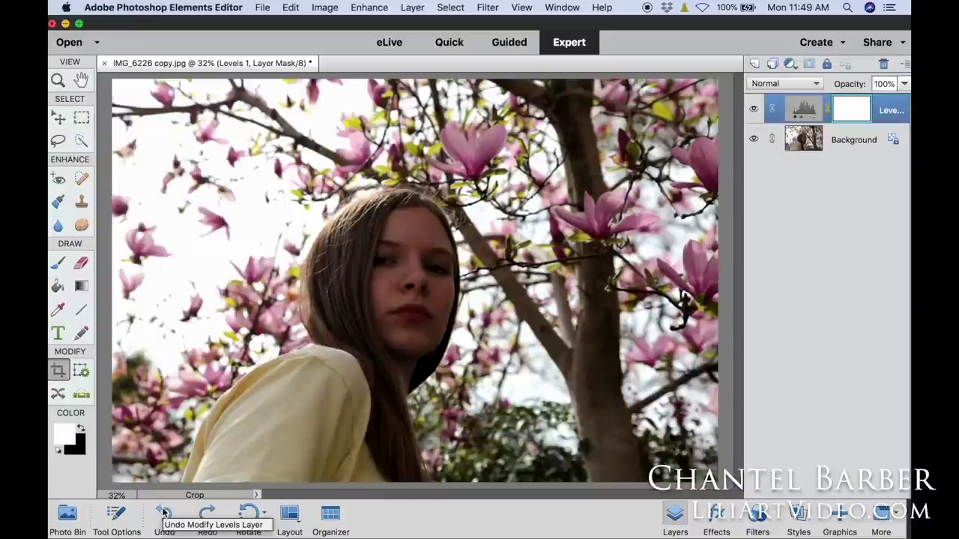
# Step: Crop the photo to an upright frame around the girl that extends past the lower edge, adding a blank strip beneath her
pyautogui.click(55, 371)
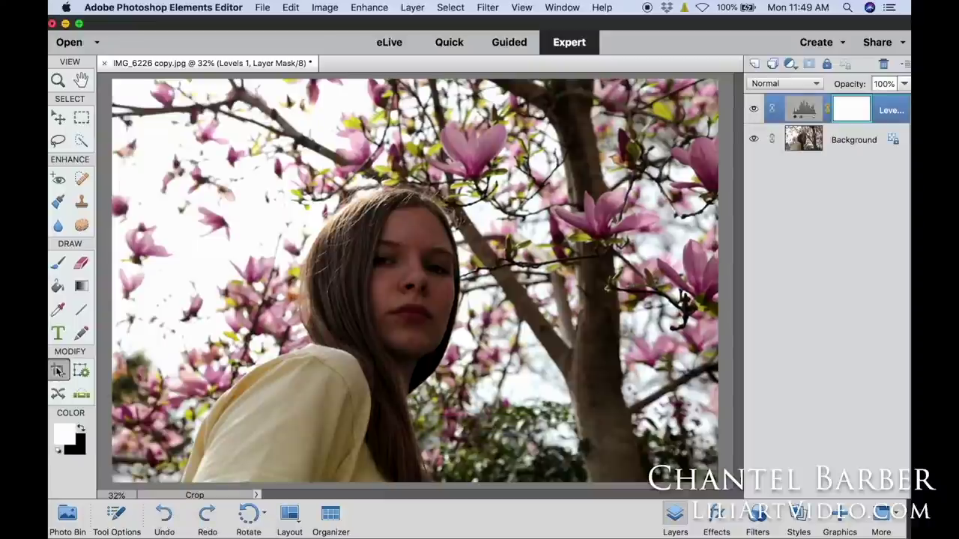
pyautogui.moveTo(326, 186); pyautogui.dragTo(500, 479)
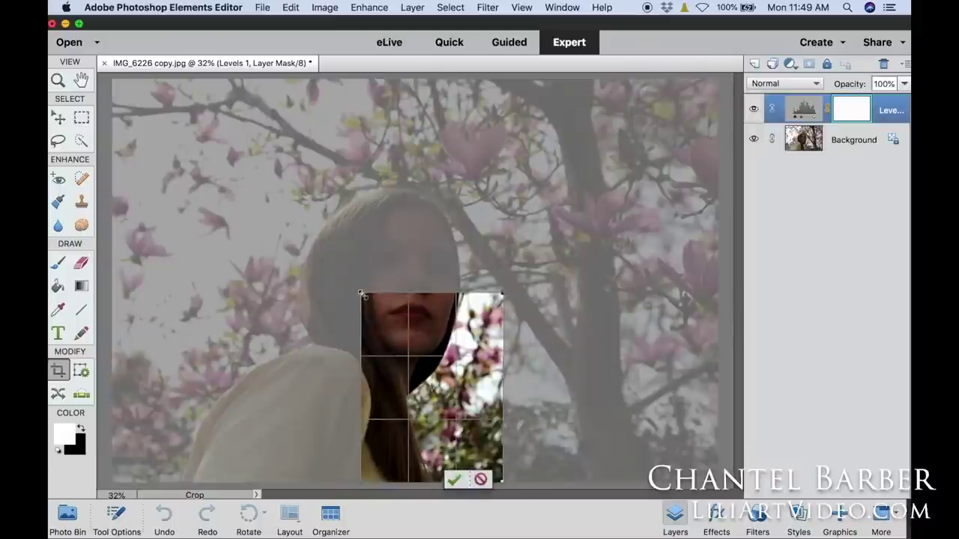
pyautogui.moveTo(363, 293); pyautogui.dragTo(231, 120)
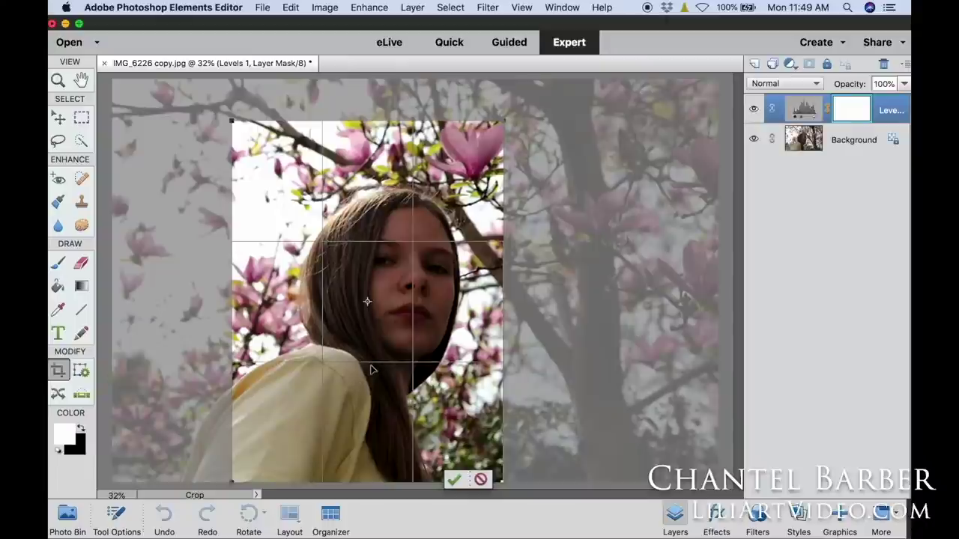
pyautogui.moveTo(417, 314); pyautogui.dragTo(415, 375)
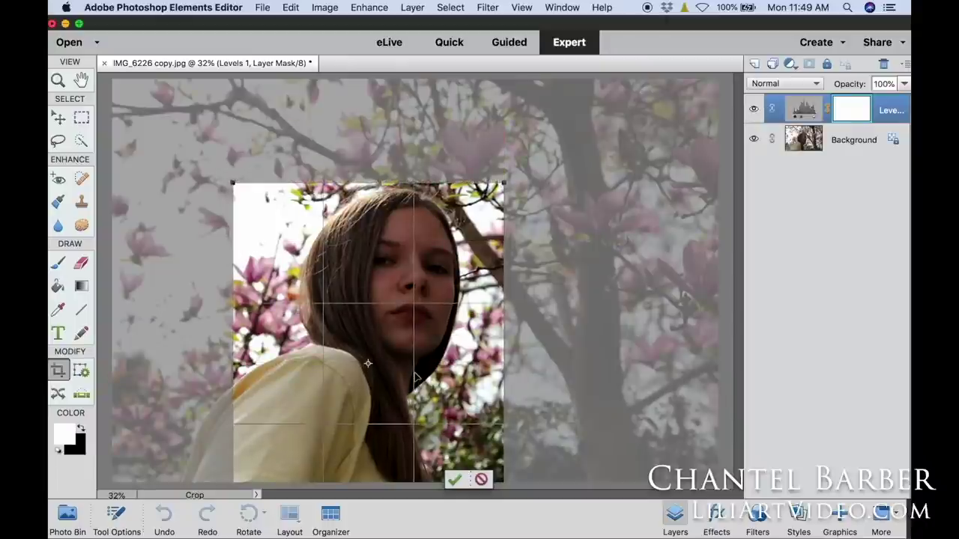
pyautogui.click(454, 480)
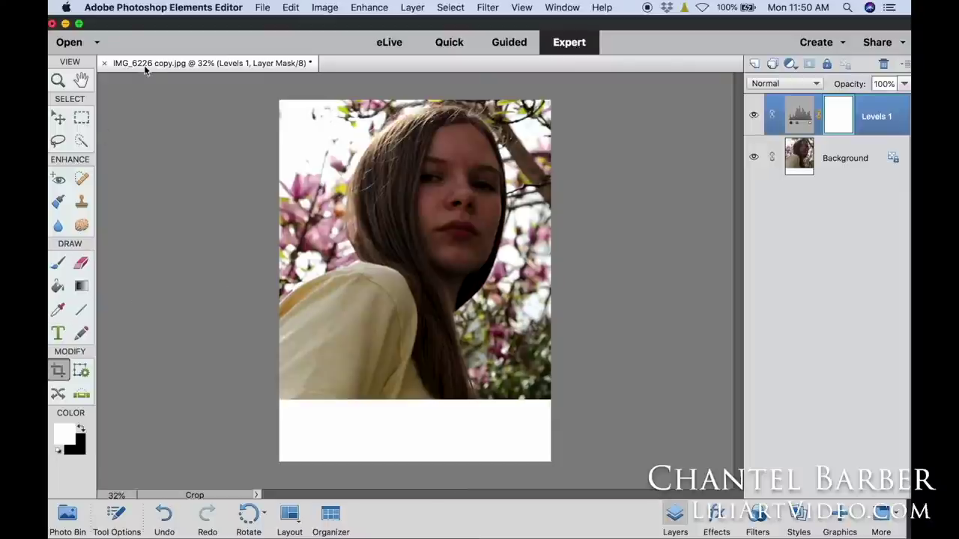
pyautogui.click(58, 262)
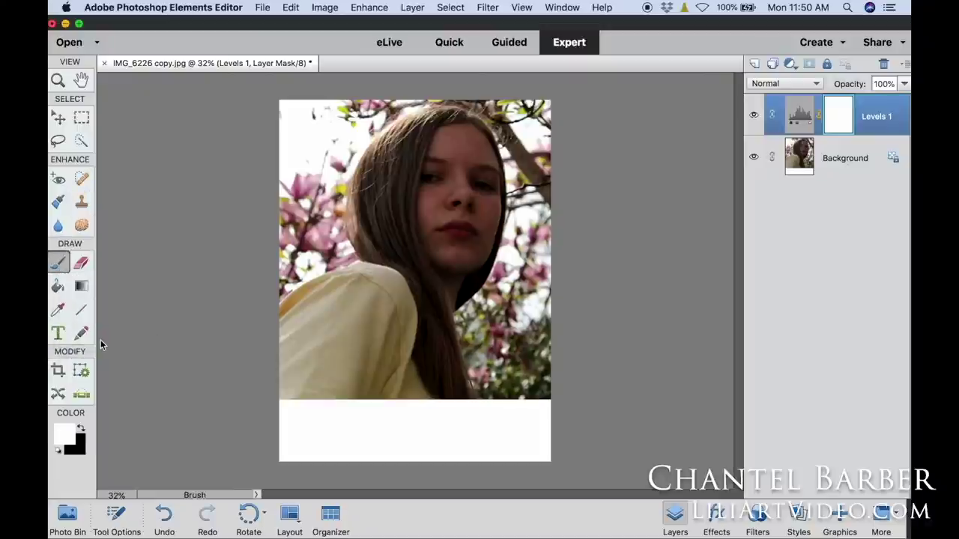
pyautogui.click(59, 311)
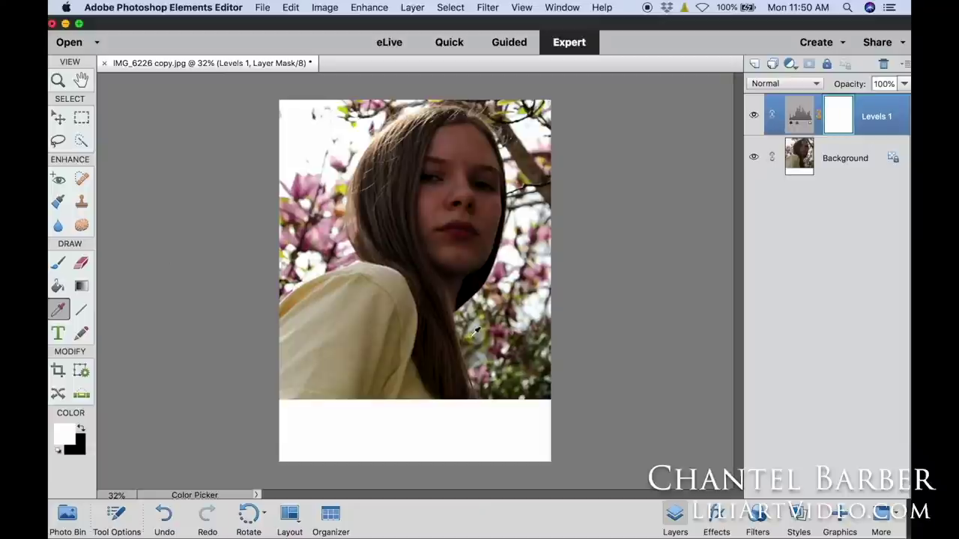
# Step: Undo the extended crop, the Levels changes and the creation of the Levels adjustment layer
pyautogui.click(164, 514)
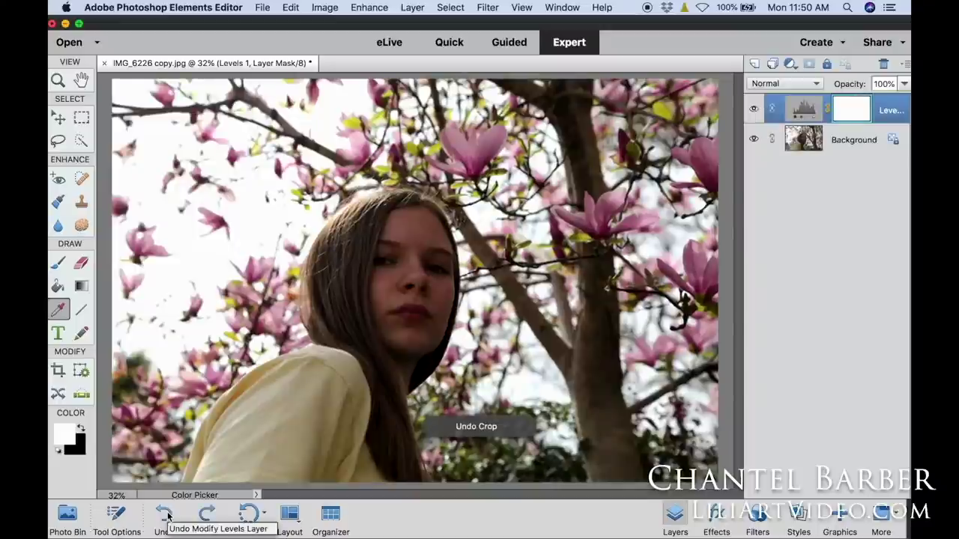
pyautogui.click(166, 514)
pyautogui.click(166, 514)
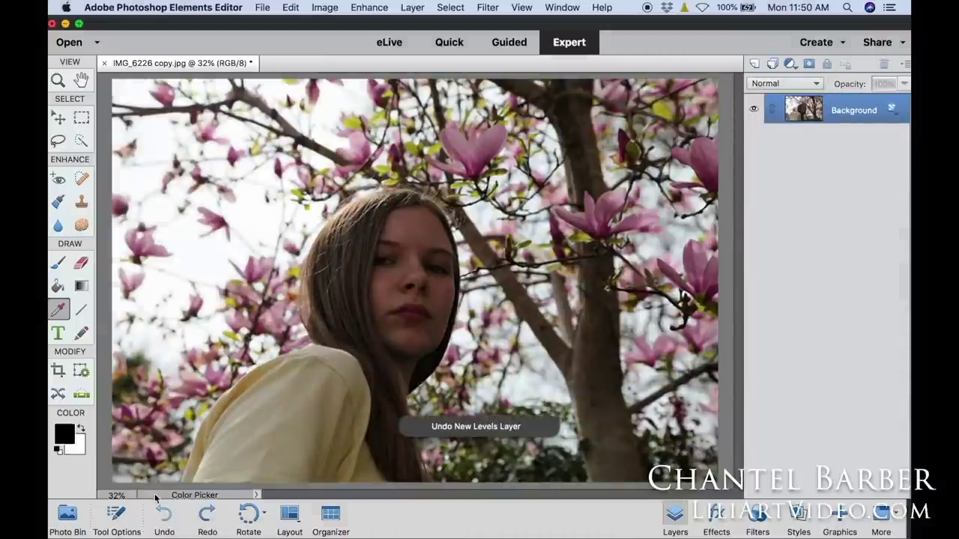
# Step: Sample a dark color from the foliage beside the girl's hair as the foreground color, and activate the Crop tool
pyautogui.press('d')
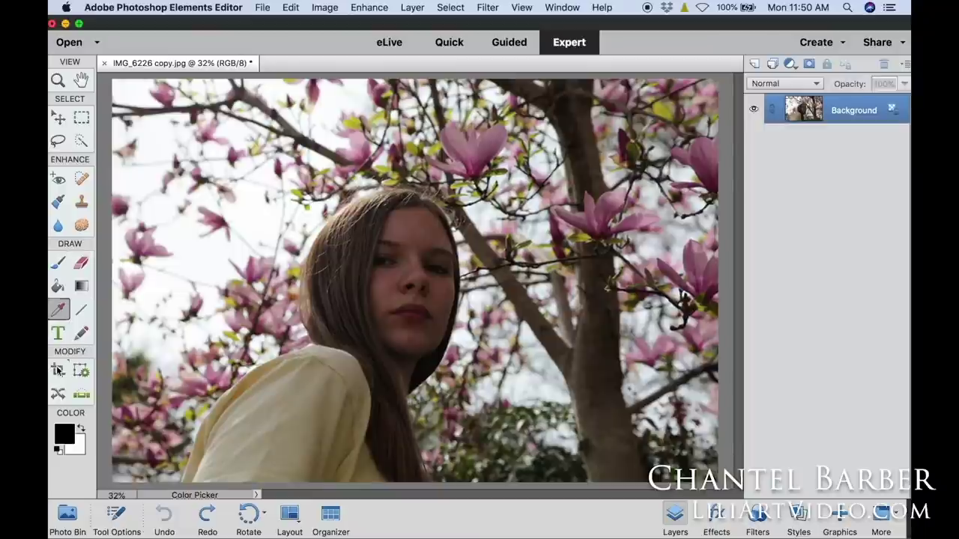
pyautogui.click(58, 370)
pyautogui.click(59, 309)
pyautogui.click(472, 425)
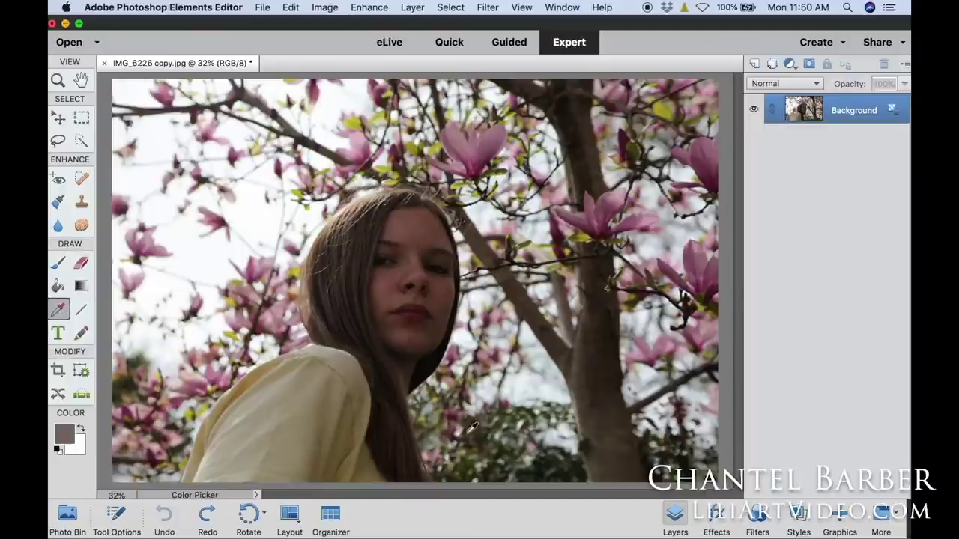
pyautogui.click(487, 433)
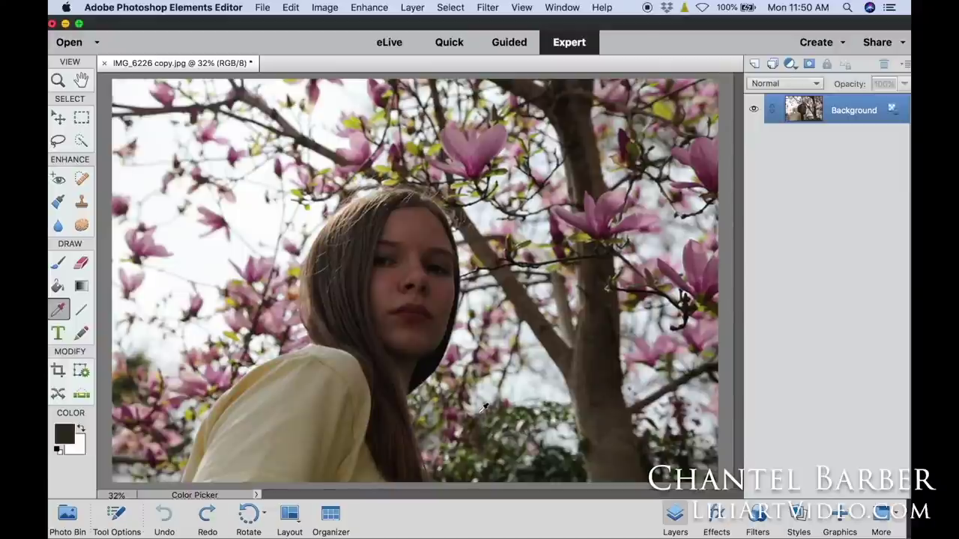
pyautogui.click(59, 370)
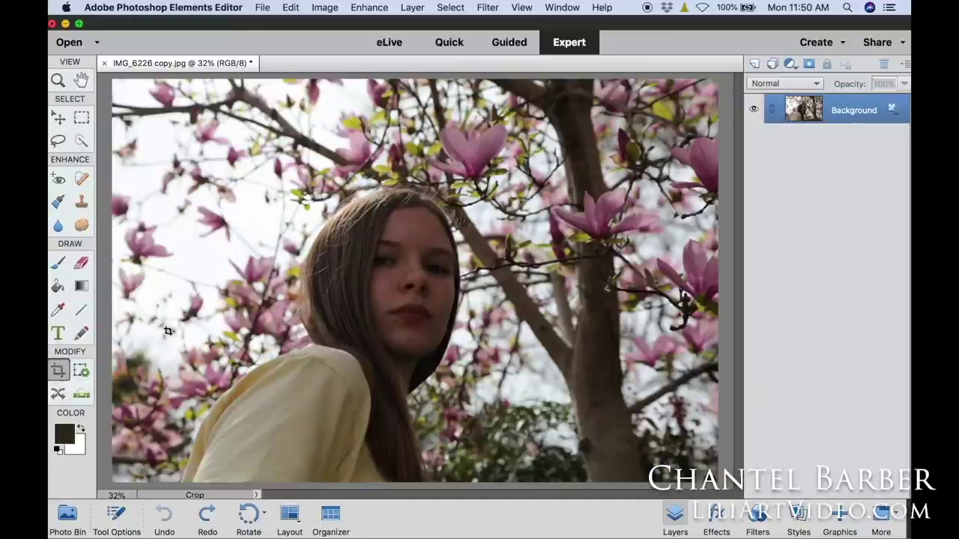
# Step: Crop the photo to an upright frame around the girl that extends past the lower edge, leaving a blank strip beneath her
pyautogui.moveTo(259, 152); pyautogui.dragTo(541, 534)
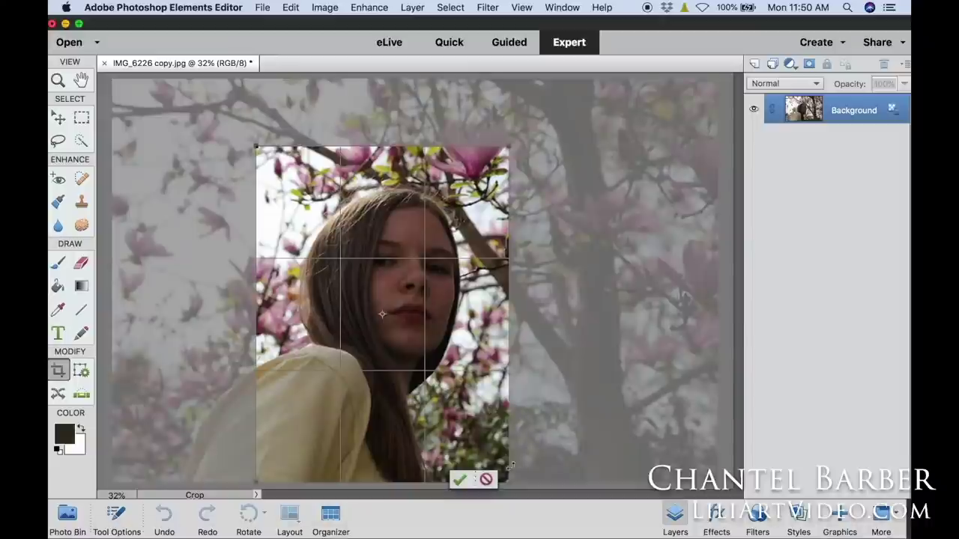
pyautogui.moveTo(509, 484); pyautogui.dragTo(535, 483)
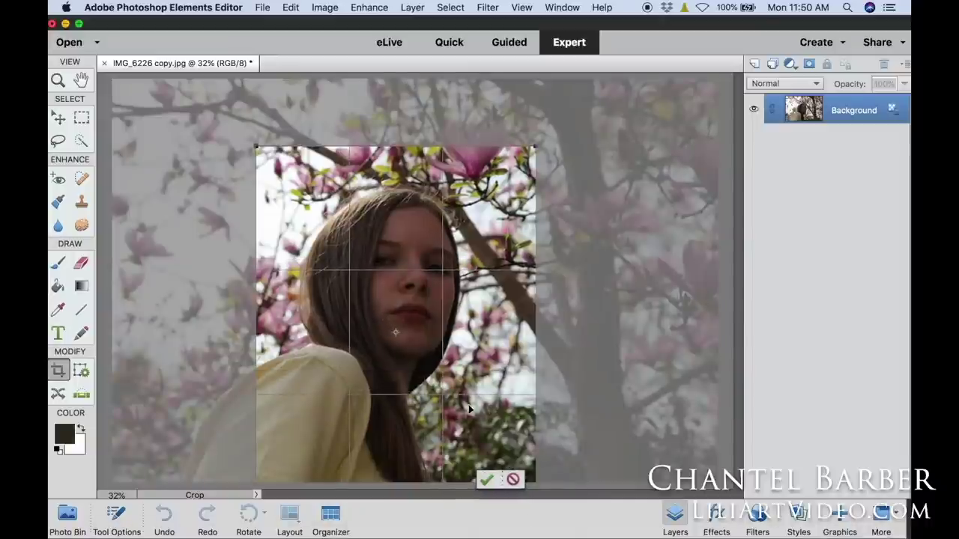
pyautogui.click(486, 479)
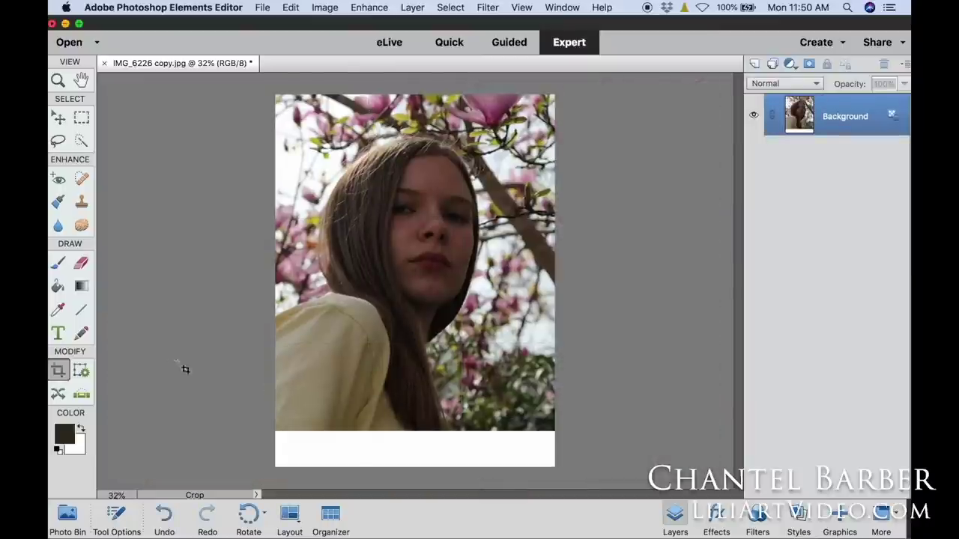
# Step: Paint the blank strip beneath the foliage with a 55 px brush in an olive green sampled from the leaves beside the girl
pyautogui.click(57, 310)
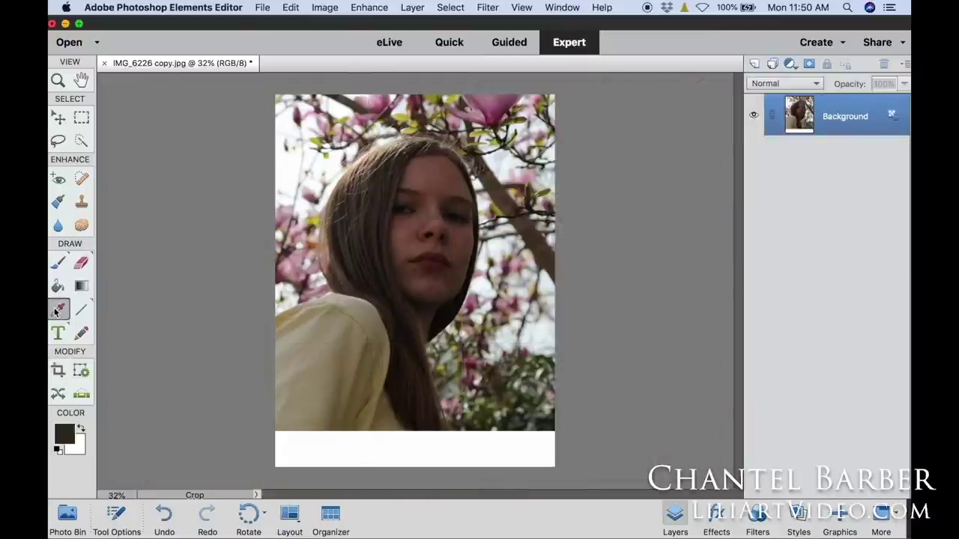
pyautogui.click(513, 388)
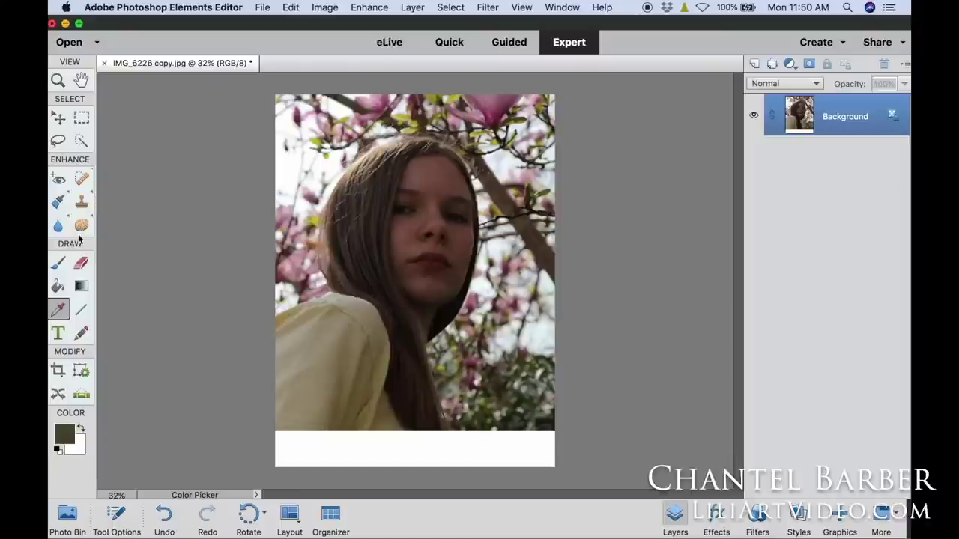
pyautogui.click(58, 264)
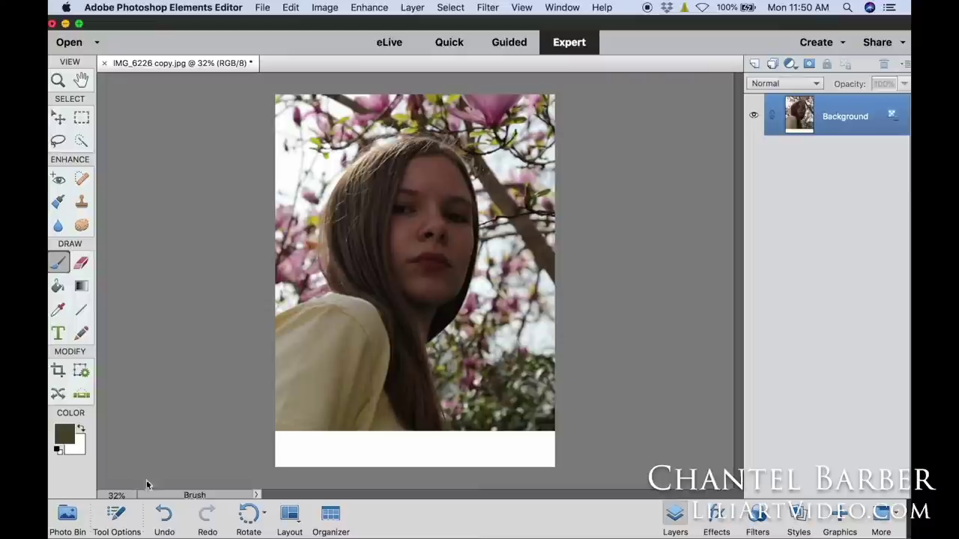
pyautogui.click(117, 517)
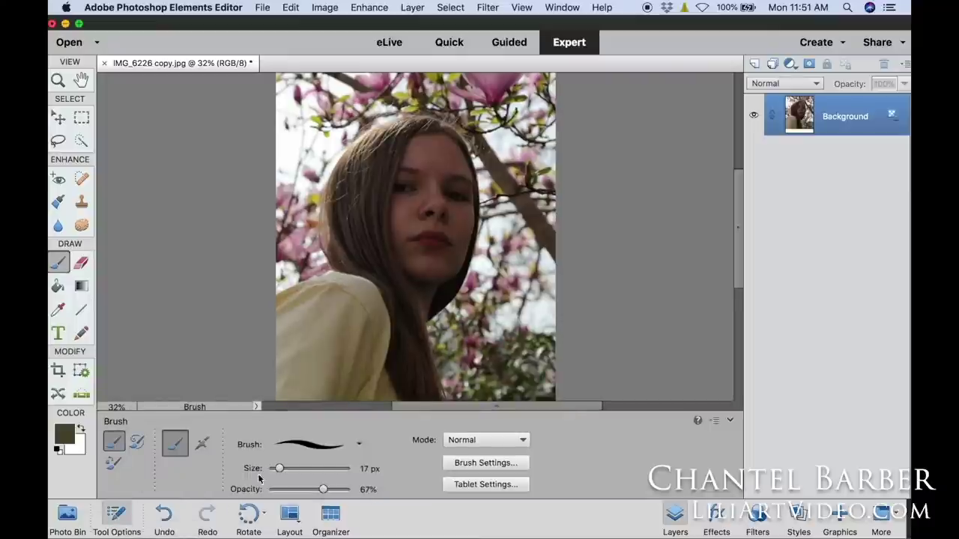
pyautogui.moveTo(278, 469); pyautogui.dragTo(303, 468)
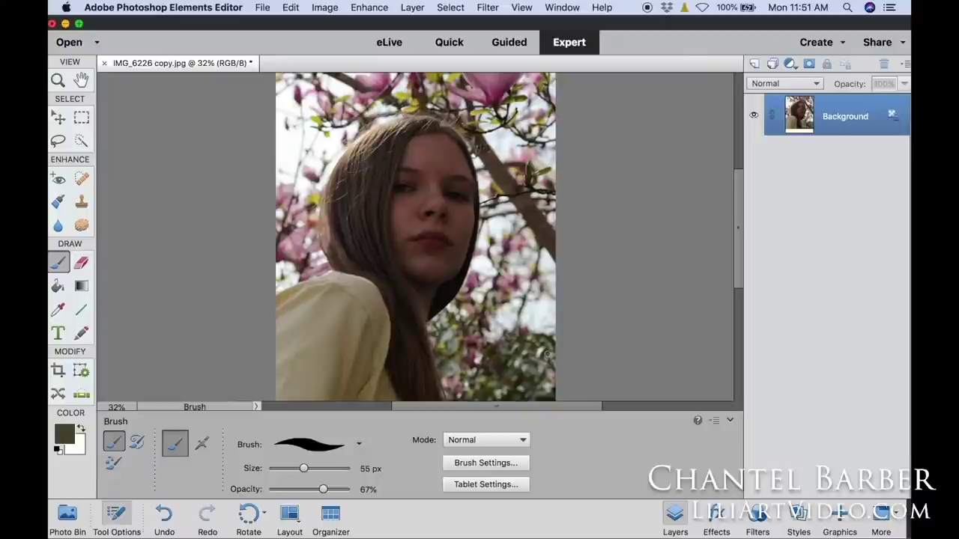
pyautogui.click(730, 420)
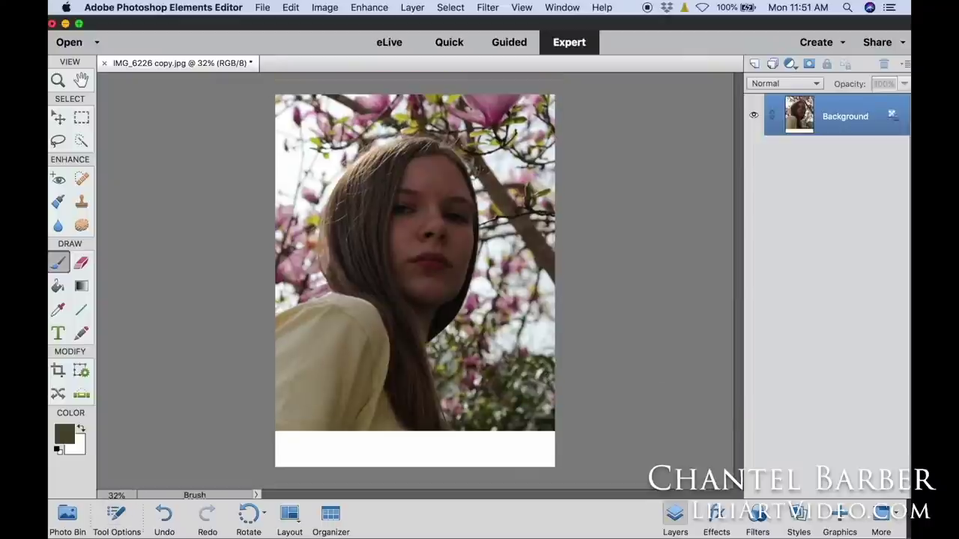
pyautogui.moveTo(535, 436)
pyautogui.mouseDown()
pyautogui.moveTo(501, 436)
pyautogui.moveTo(543, 439)
pyautogui.moveTo(489, 435)
pyautogui.moveTo(522, 451)
pyautogui.moveTo(553, 450)
pyautogui.moveTo(488, 444)
pyautogui.moveTo(488, 432)
pyautogui.moveTo(451, 450)
pyautogui.moveTo(478, 437)
pyautogui.moveTo(462, 434)
pyautogui.moveTo(517, 461)
pyautogui.moveTo(420, 454)
pyautogui.mouseUp()
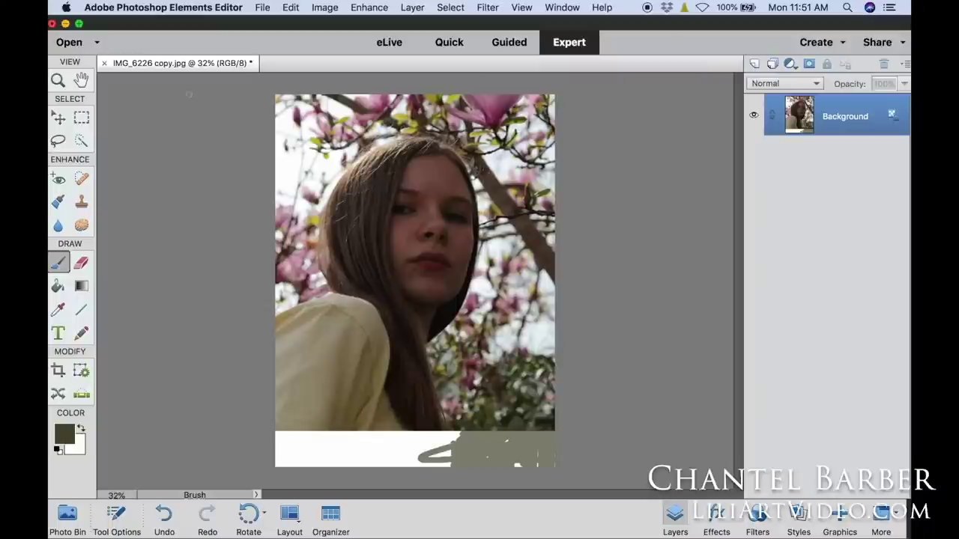
# Step: Paint over the girl's shirt and the flowering background around her with a 488 px brush in near-white sampled from the sky
pyautogui.click(60, 309)
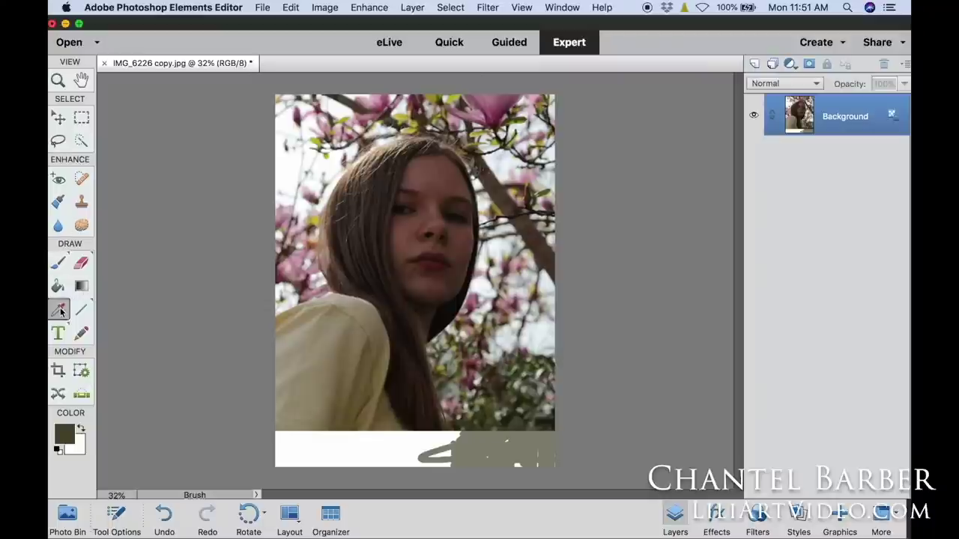
pyautogui.click(308, 153)
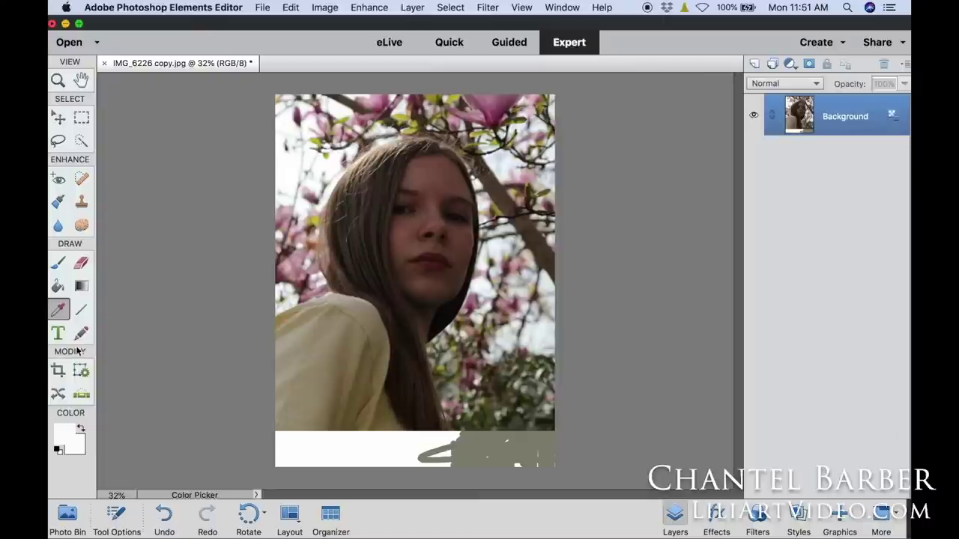
pyautogui.click(58, 263)
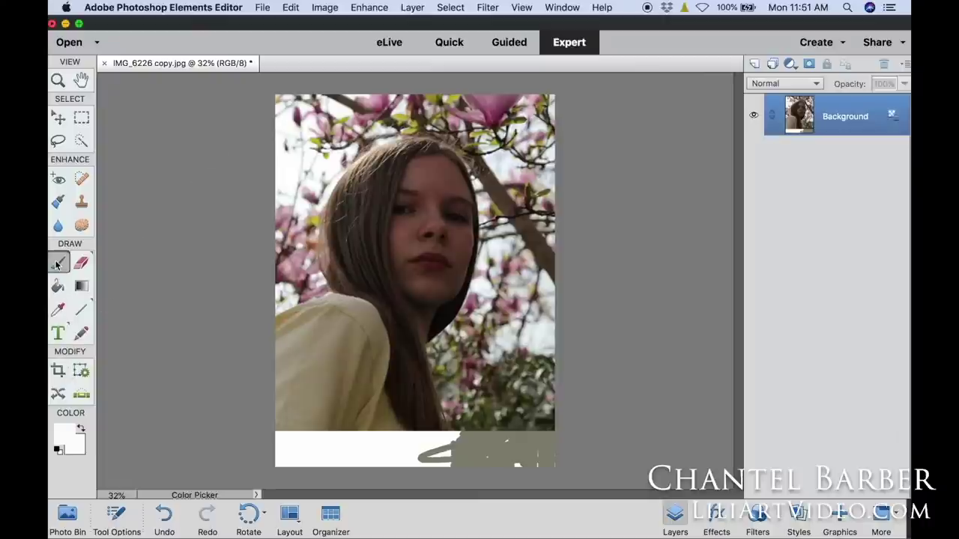
pyautogui.click(116, 515)
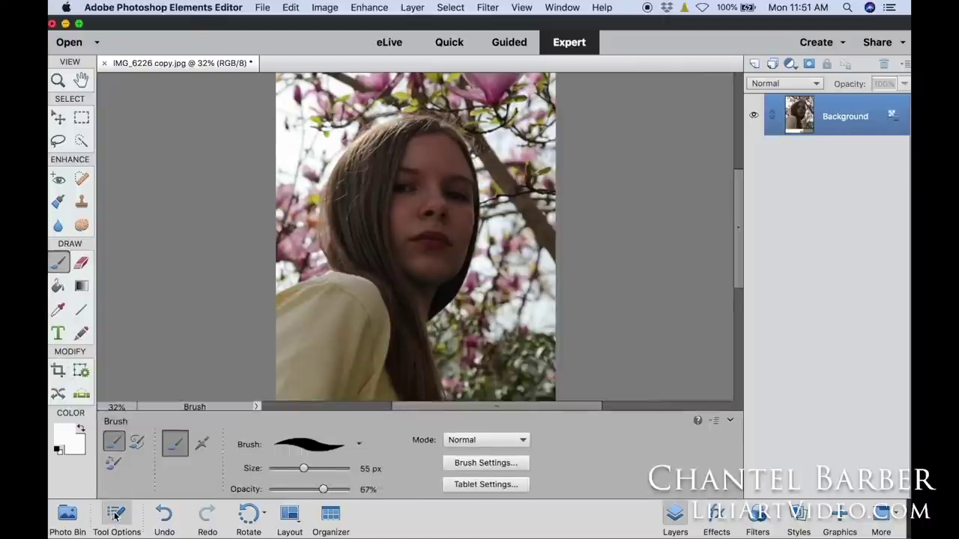
pyautogui.moveTo(304, 468); pyautogui.dragTo(336, 468)
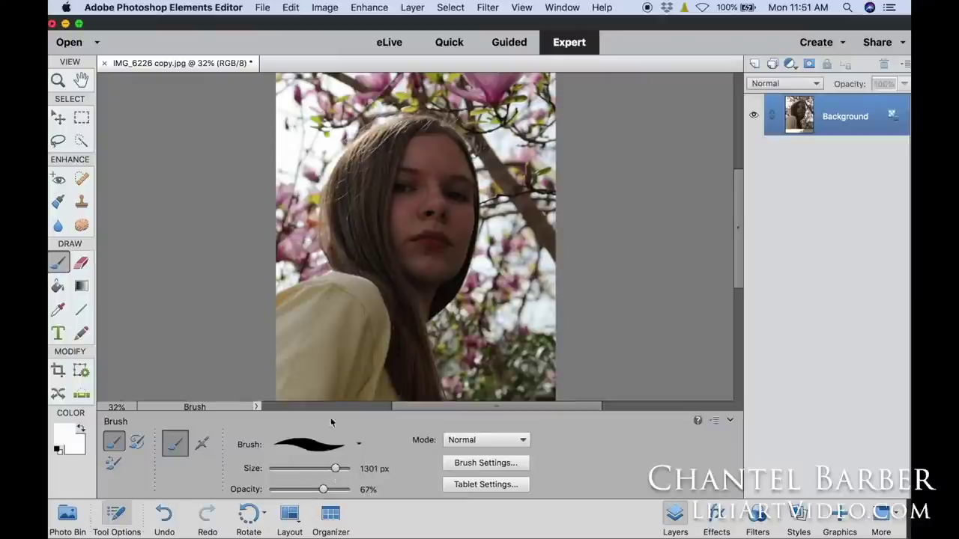
pyautogui.moveTo(334, 468); pyautogui.dragTo(325, 468)
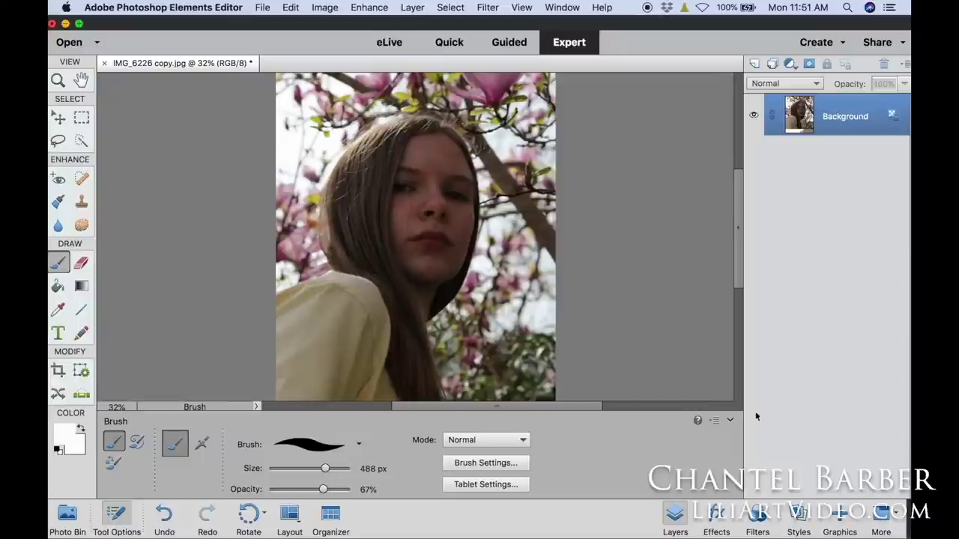
pyautogui.click(730, 421)
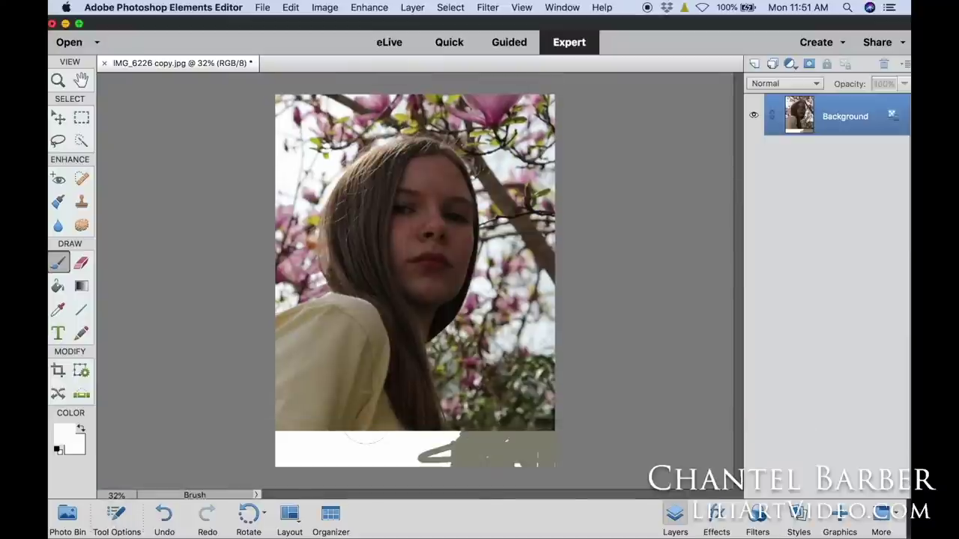
pyautogui.moveTo(371, 414); pyautogui.dragTo(296, 328)
pyautogui.moveTo(314, 389)
pyautogui.mouseDown()
pyautogui.moveTo(292, 300)
pyautogui.moveTo(289, 412)
pyautogui.mouseUp()
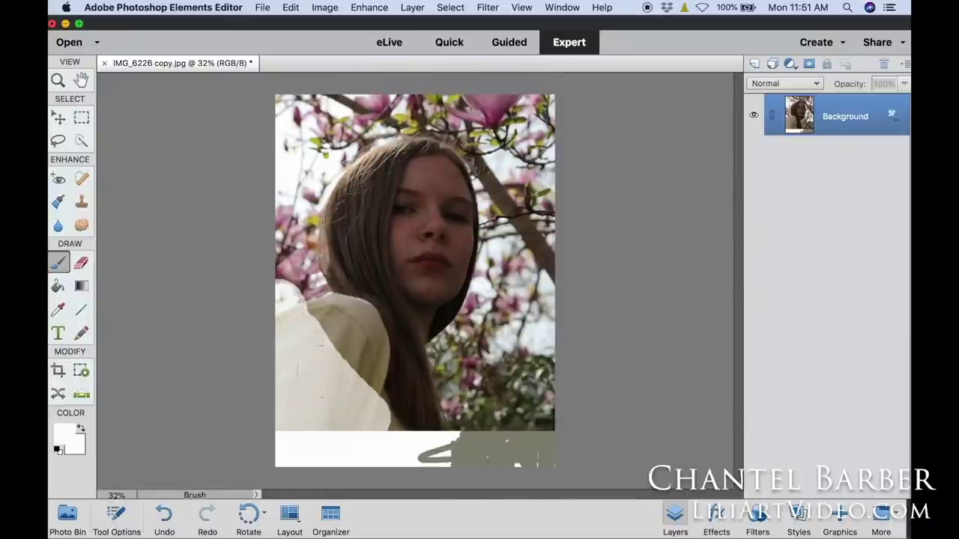
pyautogui.moveTo(322, 330)
pyautogui.mouseDown()
pyautogui.moveTo(356, 352)
pyautogui.moveTo(296, 277)
pyautogui.moveTo(296, 150)
pyautogui.moveTo(375, 112)
pyautogui.moveTo(296, 105)
pyautogui.moveTo(352, 143)
pyautogui.moveTo(367, 139)
pyautogui.mouseUp()
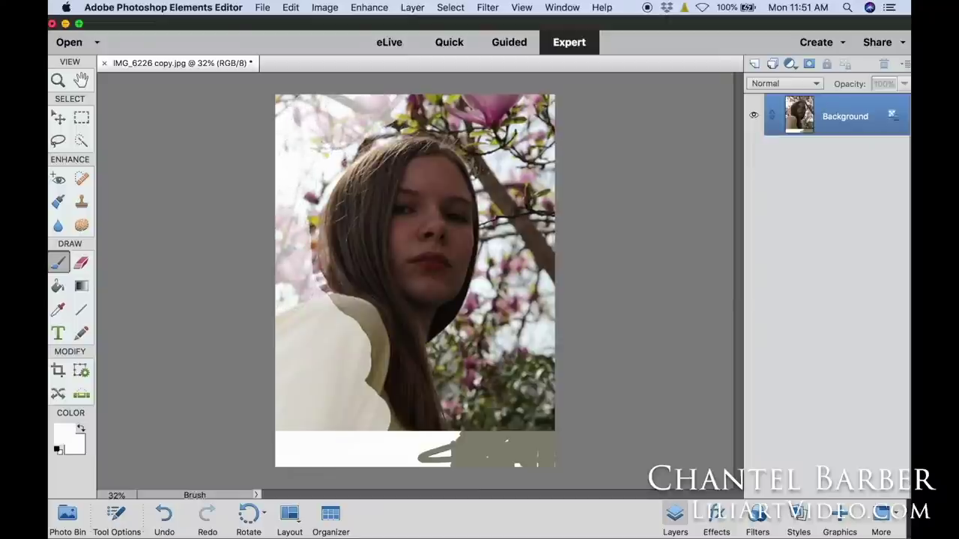
pyautogui.moveTo(321, 178); pyautogui.dragTo(310, 233)
pyautogui.moveTo(281, 112)
pyautogui.mouseDown()
pyautogui.moveTo(475, 109)
pyautogui.moveTo(524, 120)
pyautogui.moveTo(536, 224)
pyautogui.moveTo(461, 131)
pyautogui.moveTo(536, 112)
pyautogui.moveTo(532, 352)
pyautogui.mouseUp()
pyautogui.moveTo(534, 307)
pyautogui.mouseDown()
pyautogui.moveTo(498, 300)
pyautogui.moveTo(502, 352)
pyautogui.moveTo(457, 389)
pyautogui.moveTo(524, 382)
pyautogui.moveTo(525, 450)
pyautogui.moveTo(547, 390)
pyautogui.moveTo(472, 449)
pyautogui.moveTo(423, 455)
pyautogui.mouseUp()
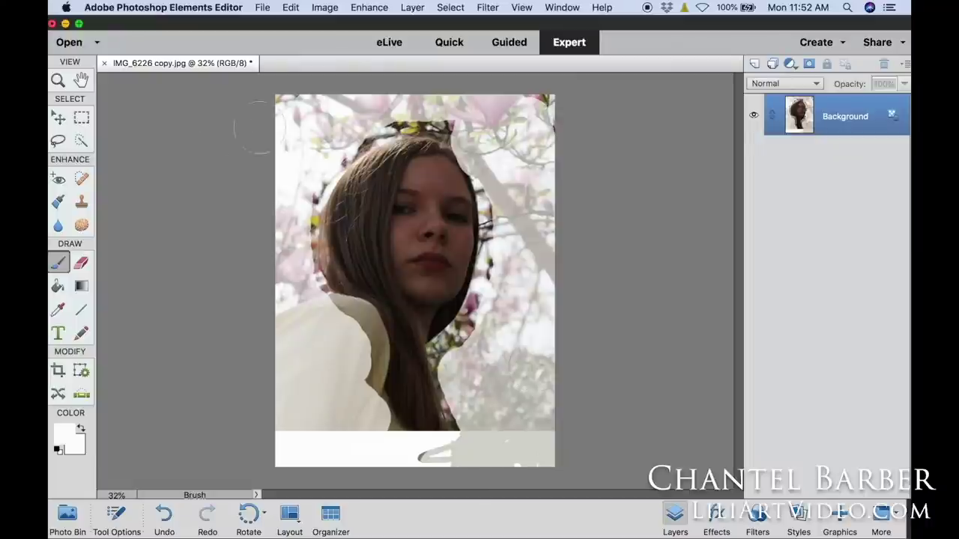
# Step: Close IMG_6226 copy.jpg without saving, and open IMG_7507 copy.jpg in Adobe Photoshop Elements Editor
pyautogui.click(52, 23)
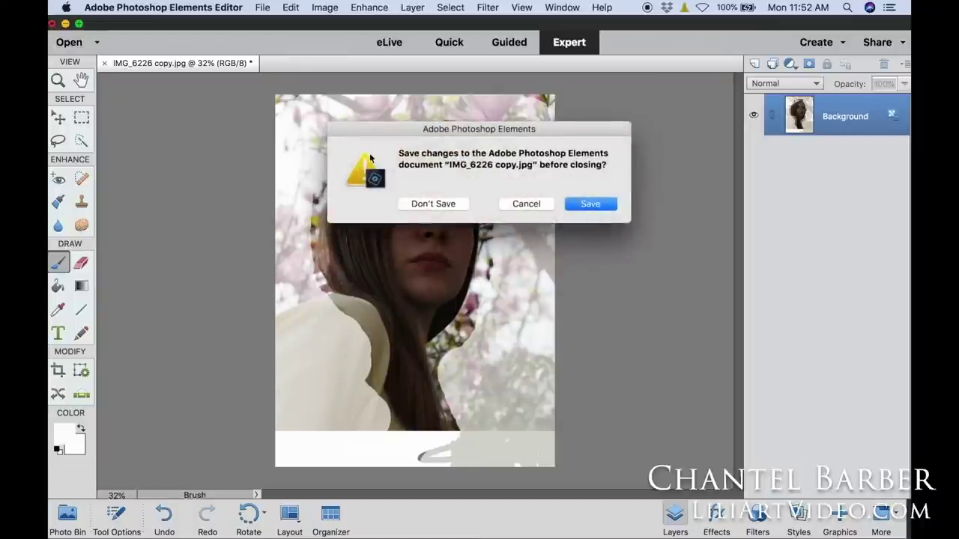
pyautogui.click(410, 203)
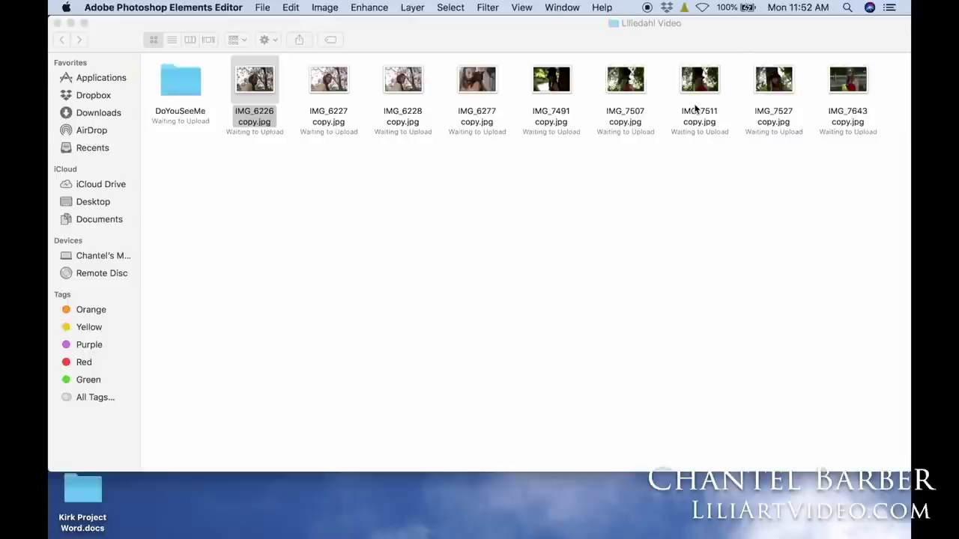
pyautogui.rightClick(623, 83)
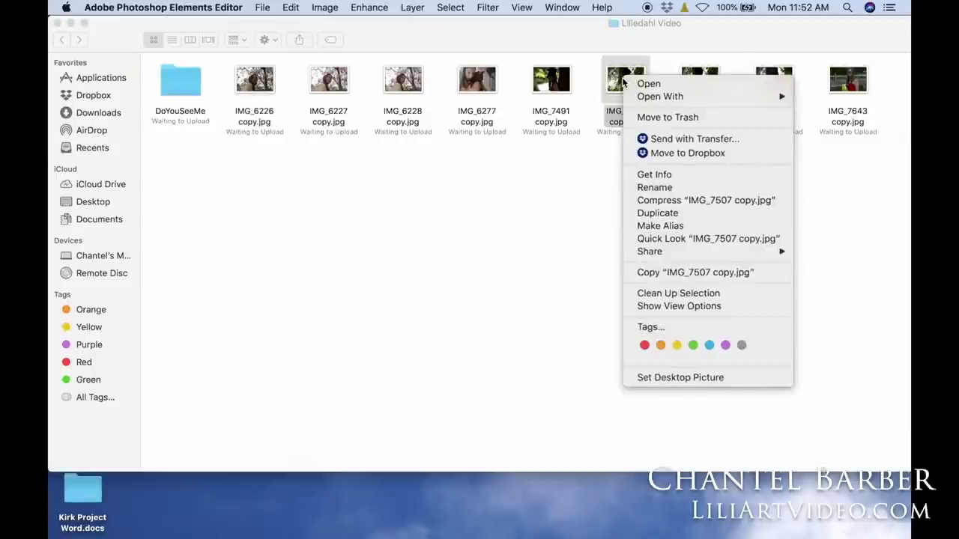
pyautogui.moveTo(649, 99)
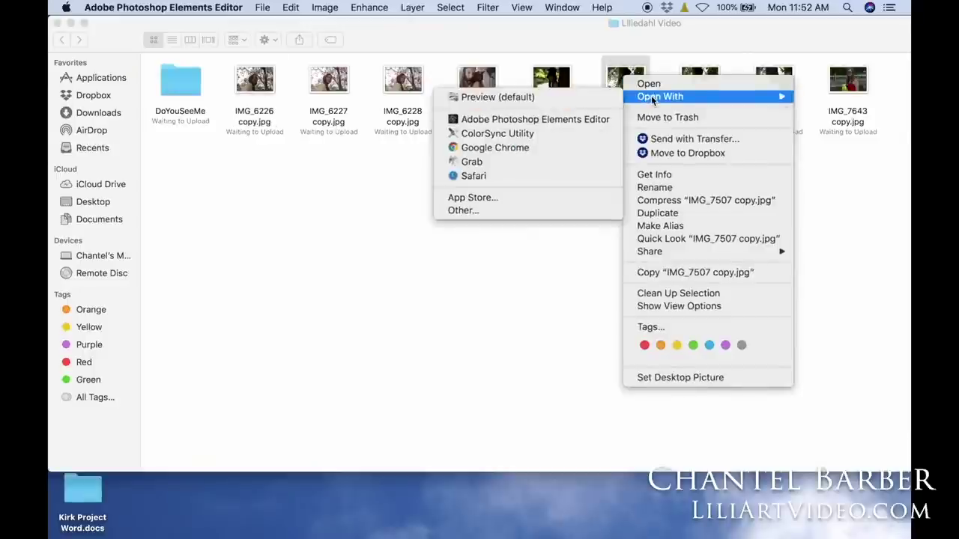
pyautogui.click(577, 119)
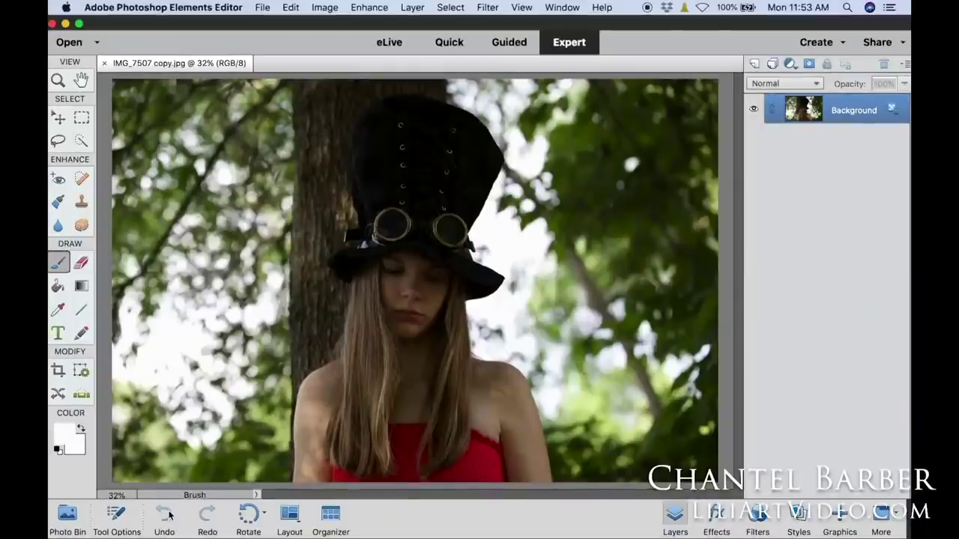
# Step: Add a Hue/Saturation adjustment layer above the top-hat portrait and set the Master channel's Saturation to +26
pyautogui.click(792, 65)
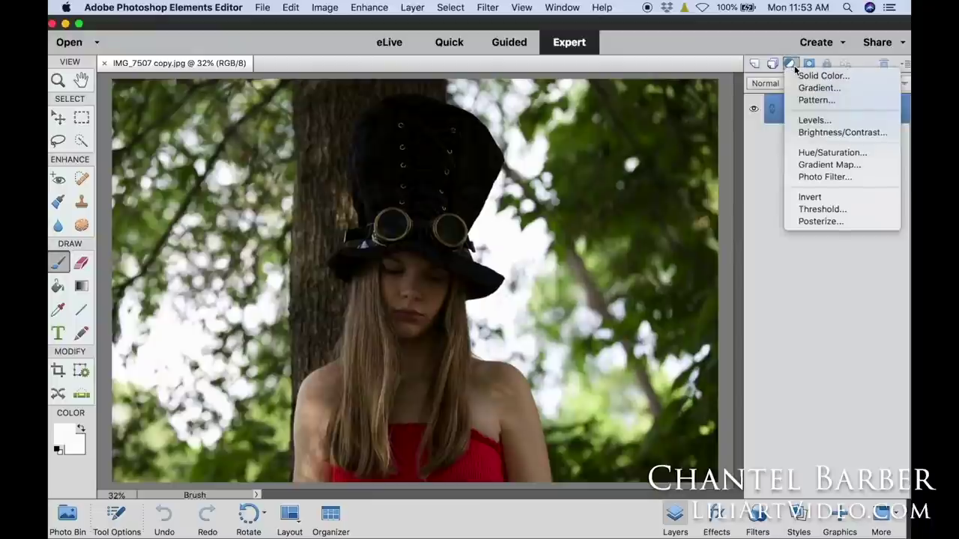
pyautogui.click(815, 153)
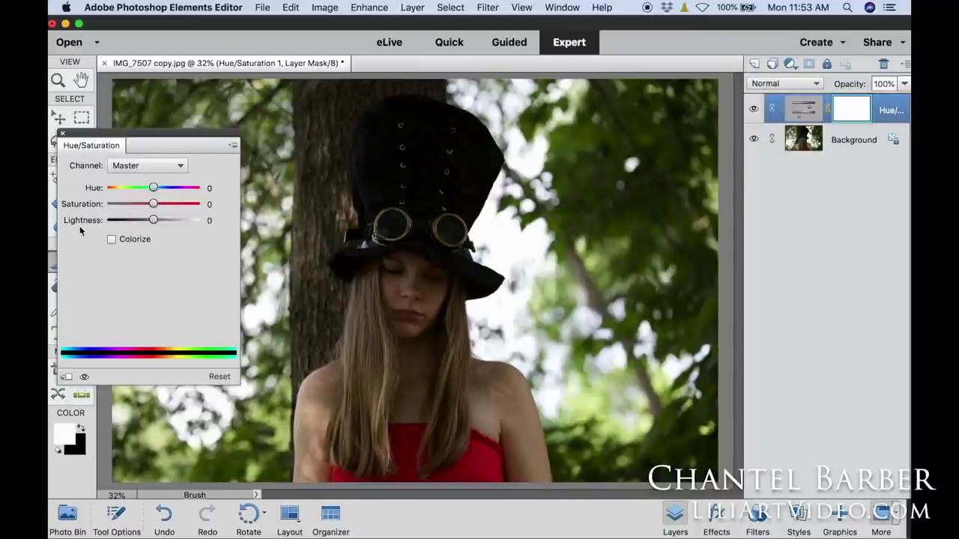
pyautogui.moveTo(153, 204); pyautogui.dragTo(169, 205)
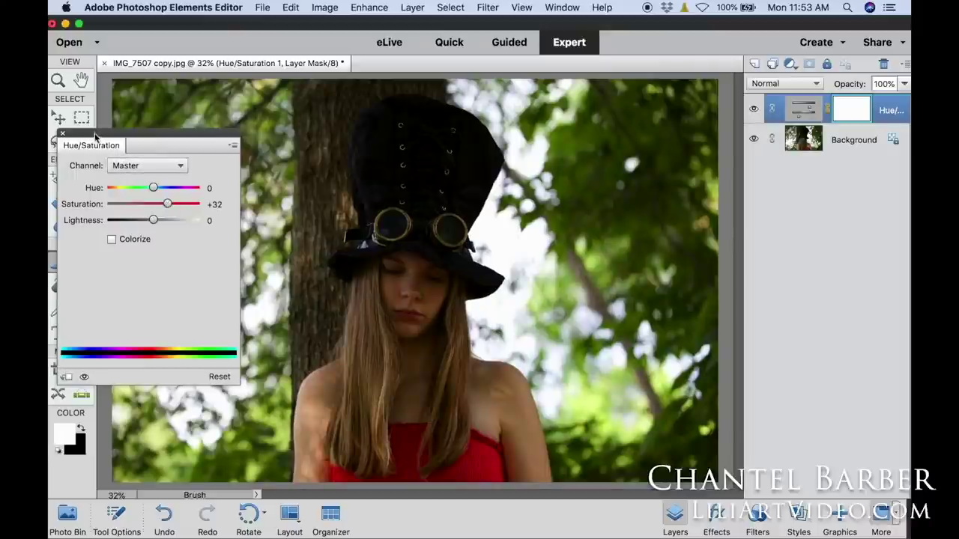
pyautogui.moveTo(96, 139); pyautogui.dragTo(803, 210)
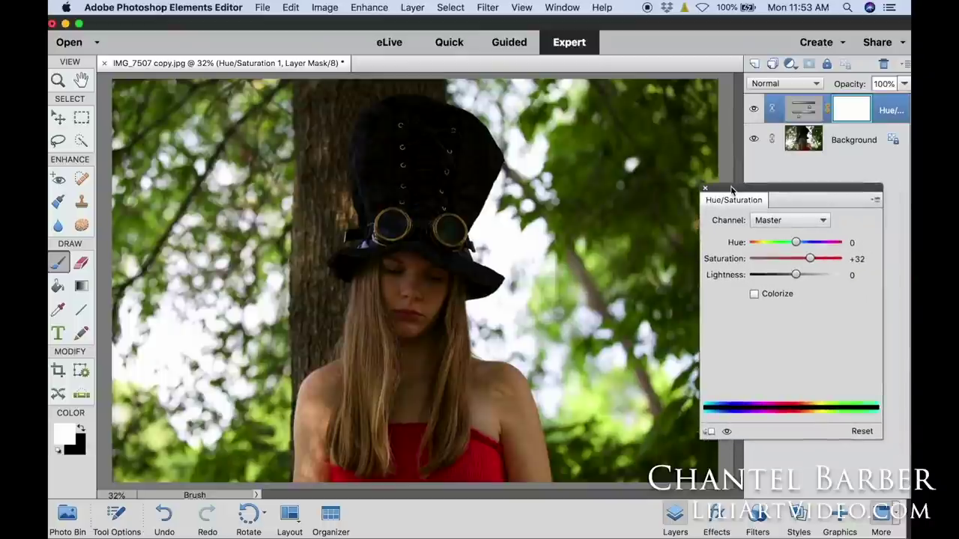
pyautogui.moveTo(815, 257); pyautogui.dragTo(825, 256)
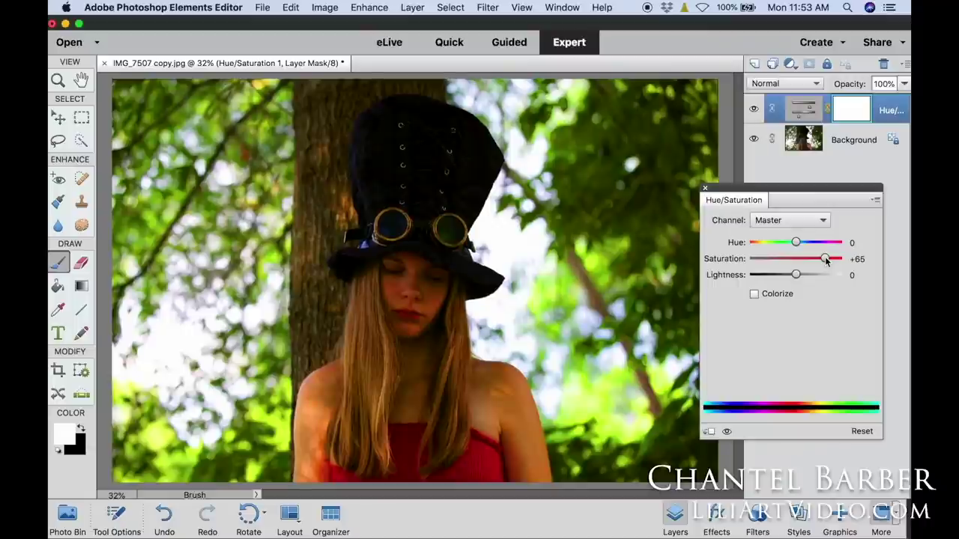
pyautogui.moveTo(825, 256); pyautogui.dragTo(804, 266)
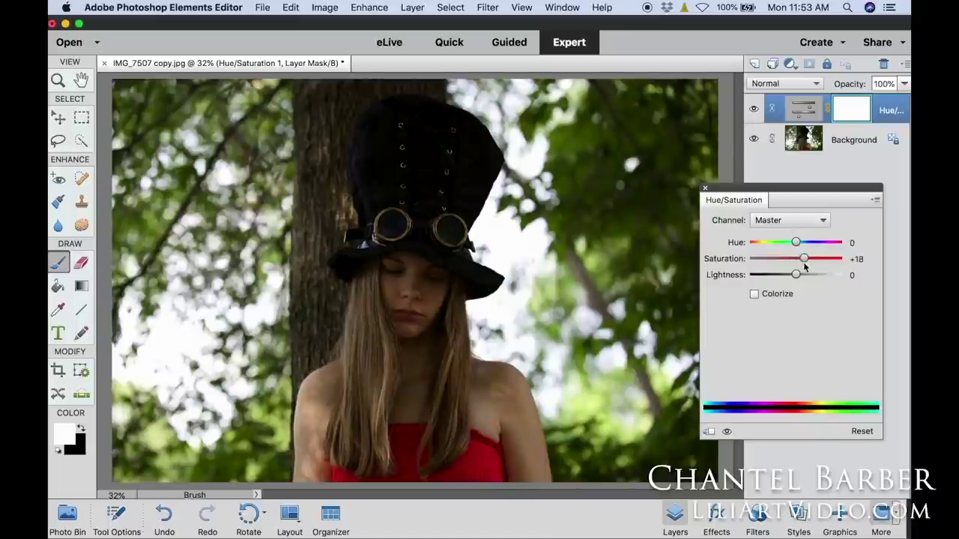
pyautogui.moveTo(804, 260); pyautogui.dragTo(808, 262)
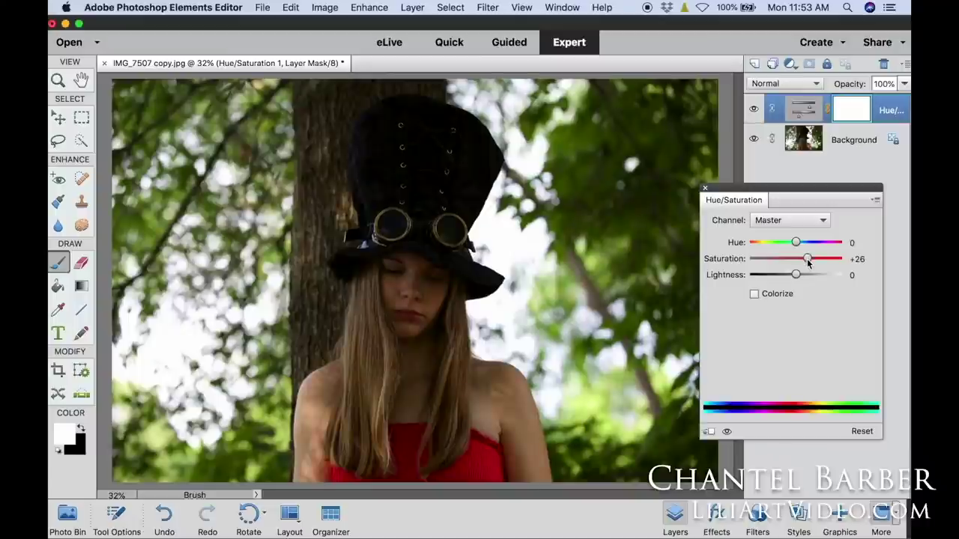
# Step: Set the Saturation of the Blues channel to +100 in the Hue/Saturation adjustment
pyautogui.click(822, 221)
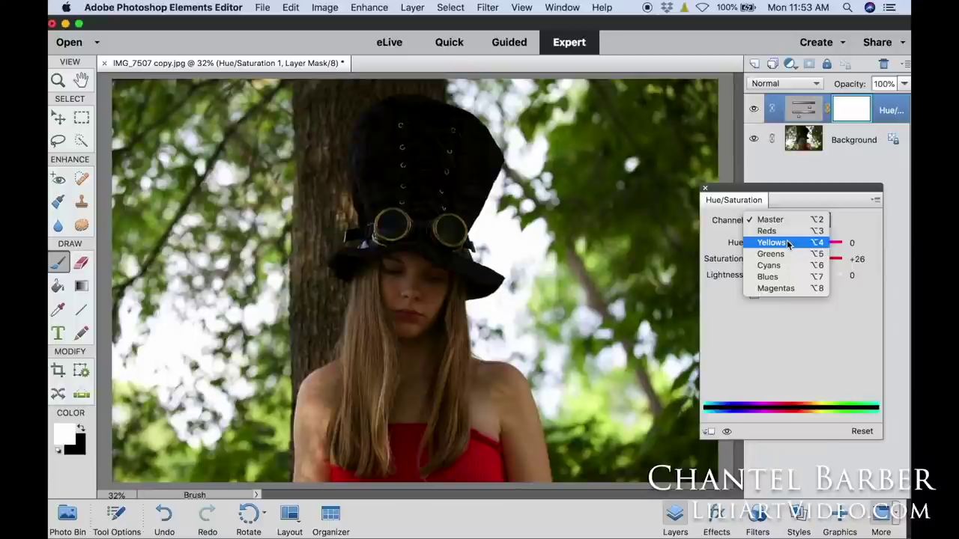
pyautogui.click(772, 277)
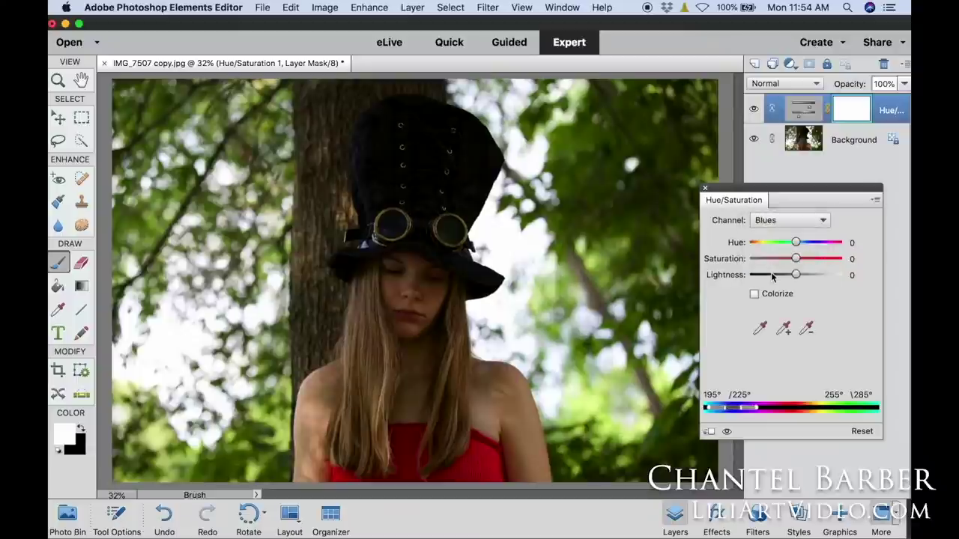
pyautogui.moveTo(797, 261); pyautogui.dragTo(844, 256)
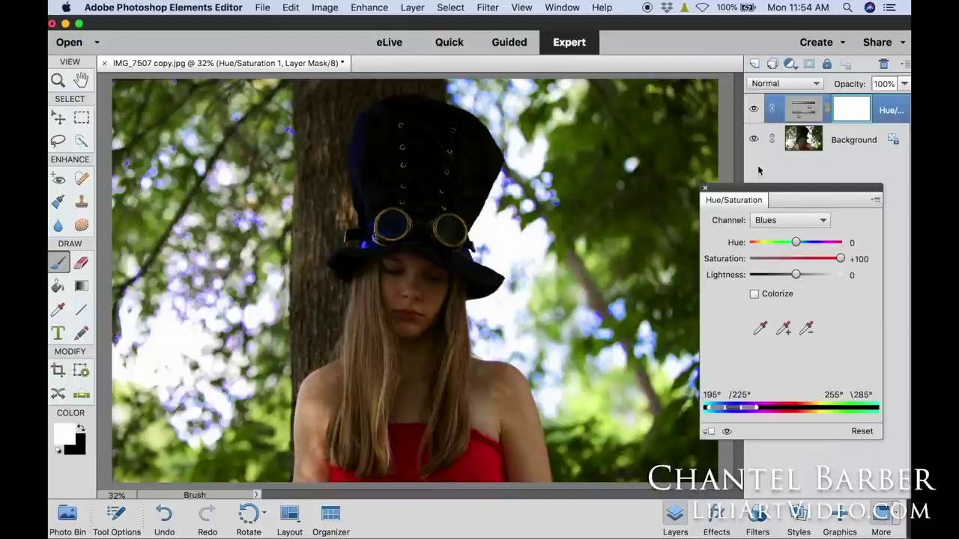
# Step: Add a Gradient fill layer above the Hue/Saturation adjustment using a linear white-to-transparent gradient at an angle of -15.95°
pyautogui.click(704, 190)
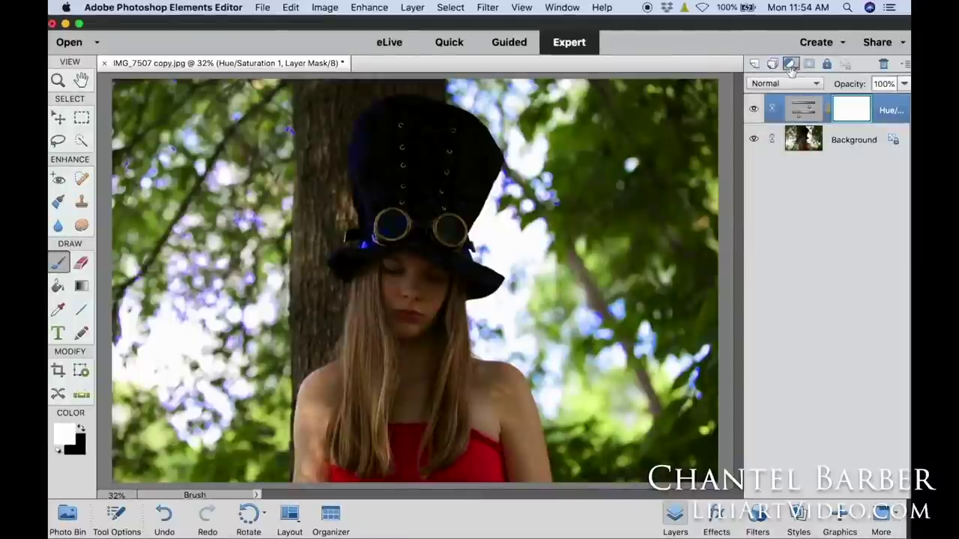
pyautogui.click(791, 64)
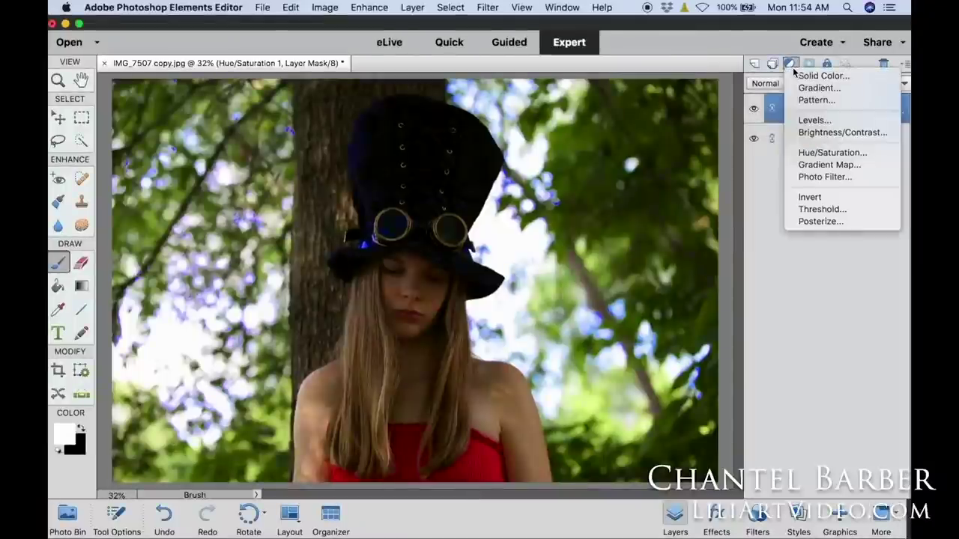
pyautogui.click(803, 89)
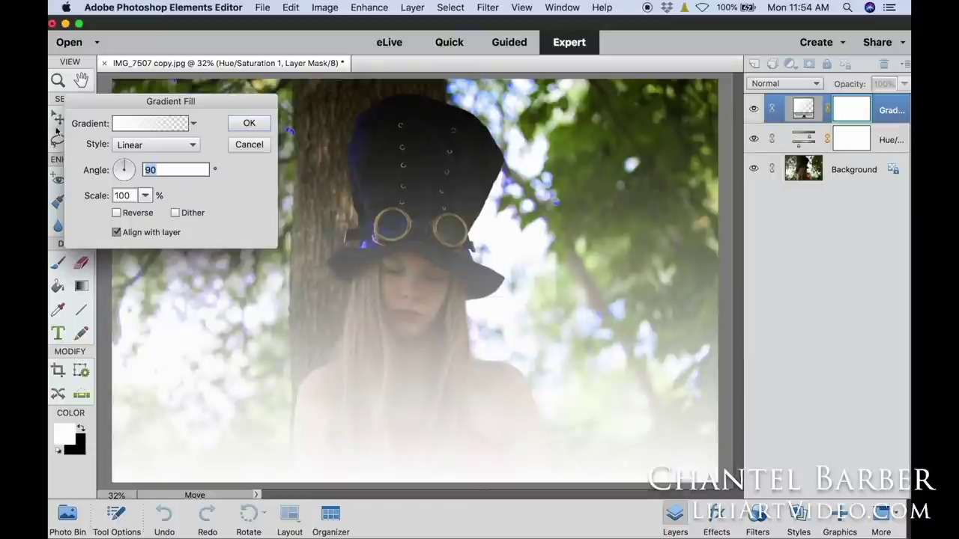
pyautogui.moveTo(158, 103); pyautogui.dragTo(58, 101)
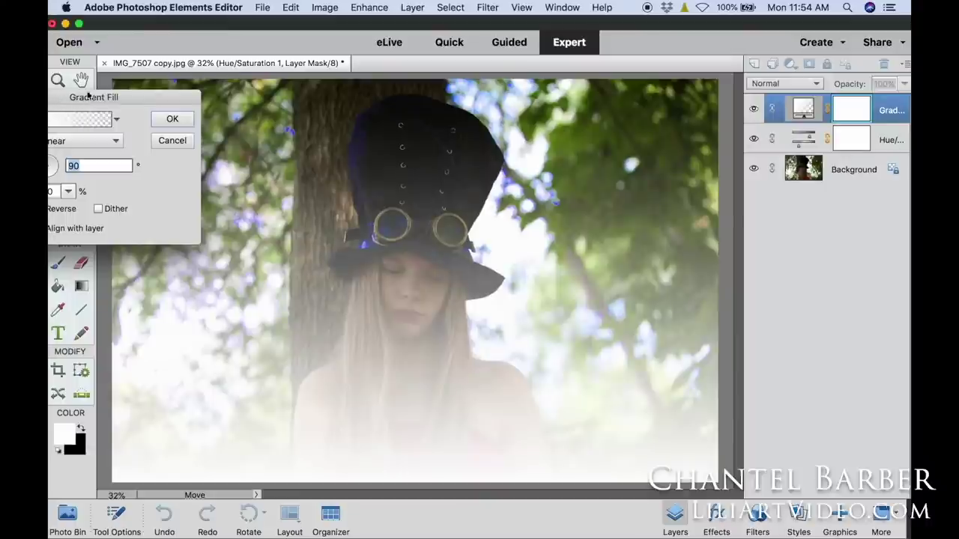
pyautogui.moveTo(141, 99); pyautogui.dragTo(237, 96)
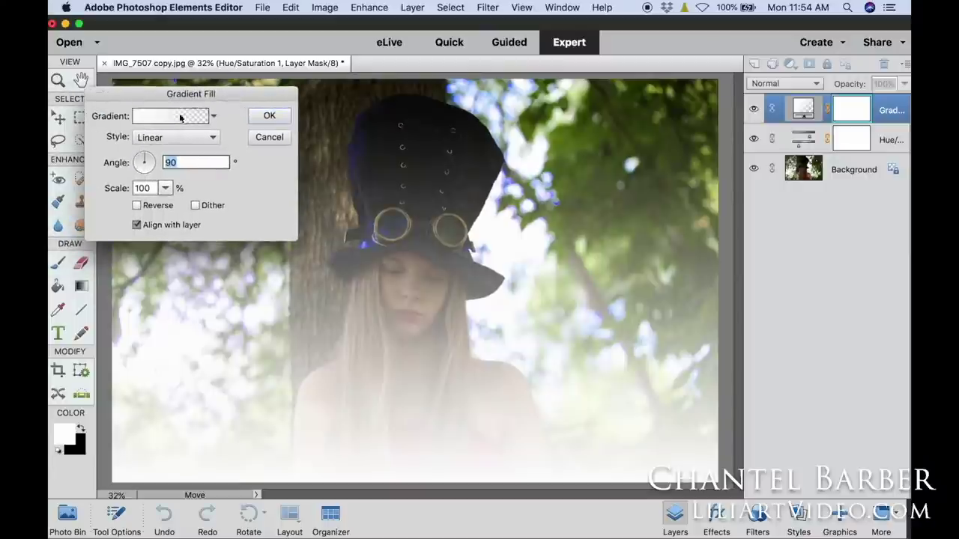
pyautogui.click(152, 161)
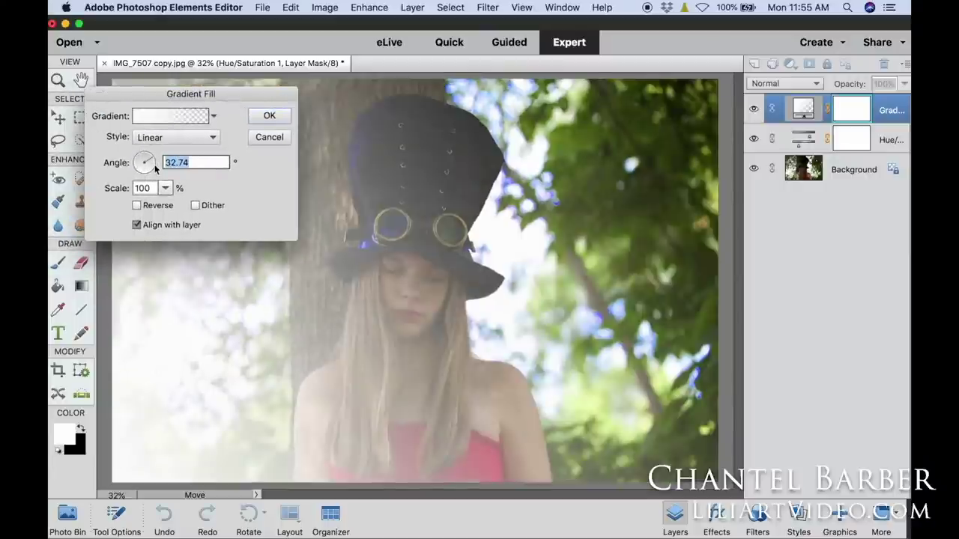
pyautogui.click(155, 166)
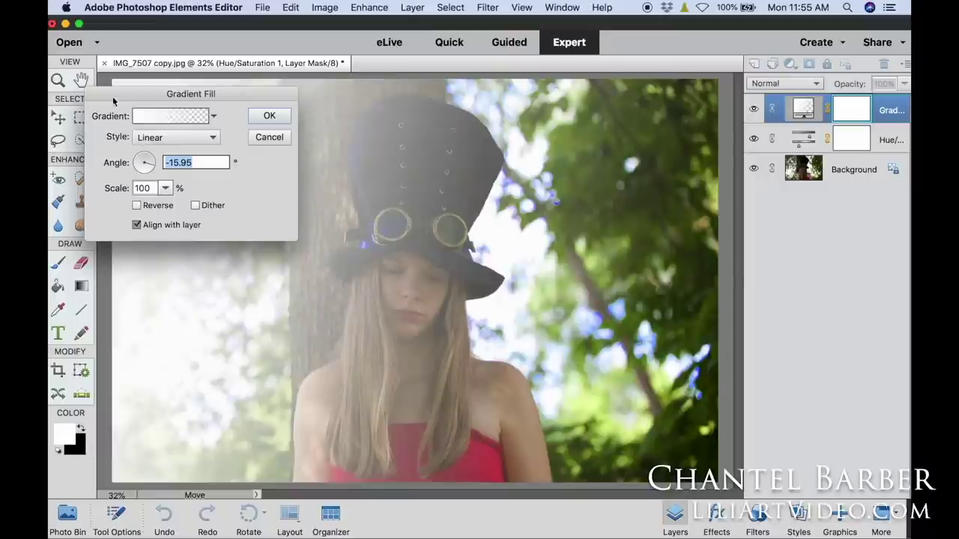
pyautogui.moveTo(107, 93); pyautogui.dragTo(776, 221)
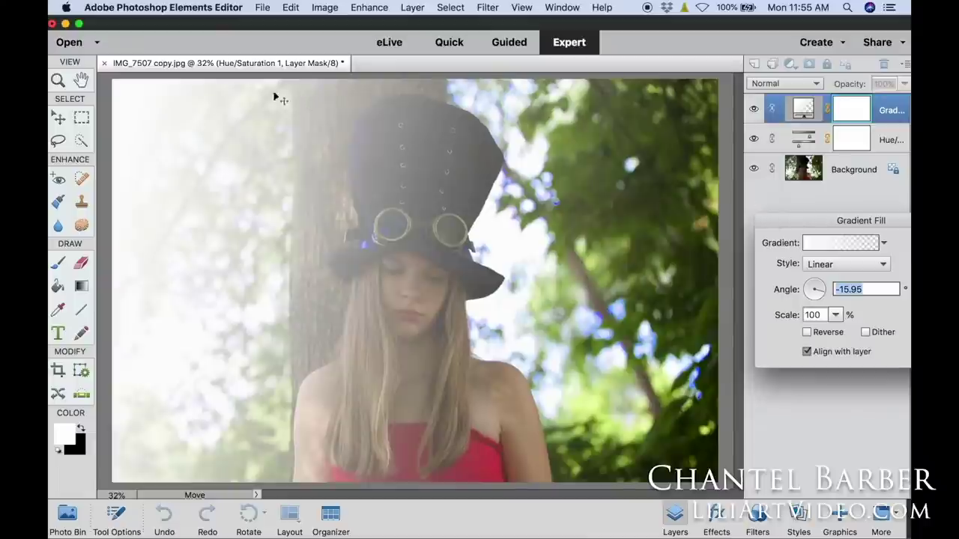
# Step: Open IMG_7643 copy.jpg and crop it to an upright frame around the girl's head, goggles and long hair
pyautogui.moveTo(103, 28); pyautogui.dragTo(161, 27)
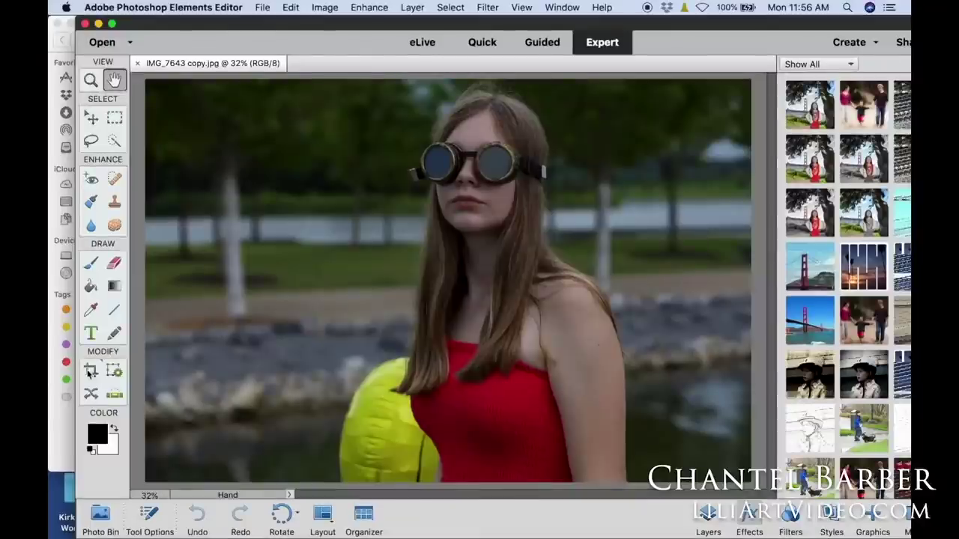
pyautogui.click(90, 371)
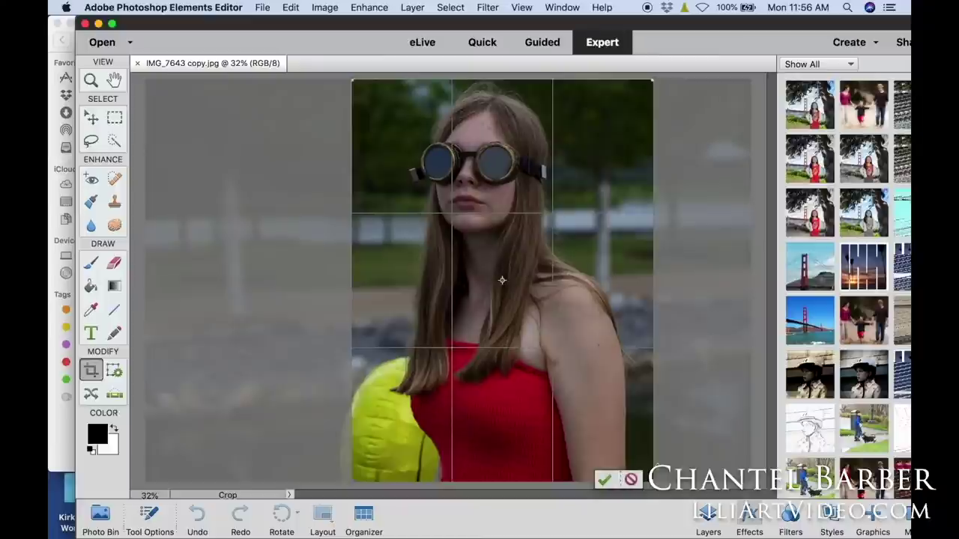
pyautogui.moveTo(653, 481); pyautogui.dragTo(552, 349)
pyautogui.moveTo(446, 280); pyautogui.dragTo(493, 289)
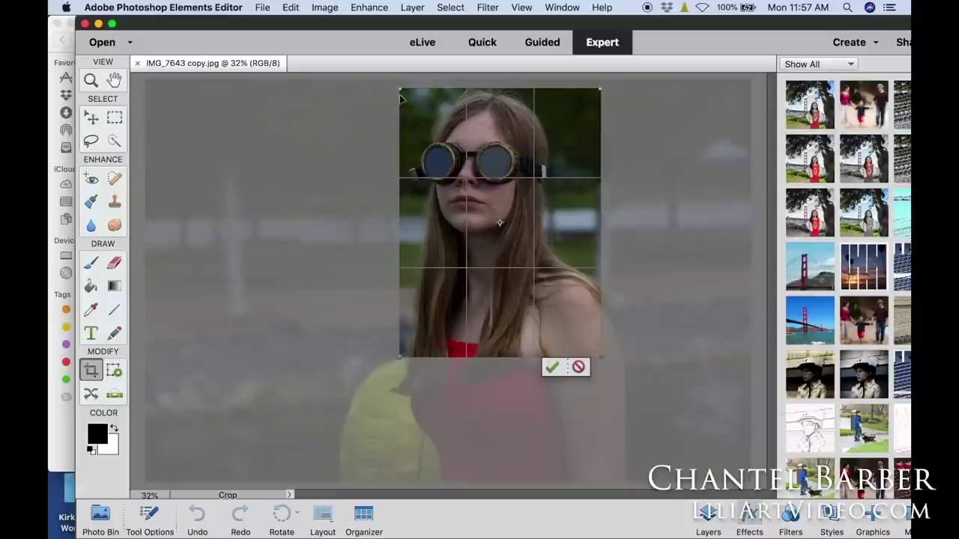
pyautogui.moveTo(400, 86); pyautogui.dragTo(384, 79)
pyautogui.moveTo(387, 358); pyautogui.dragTo(346, 407)
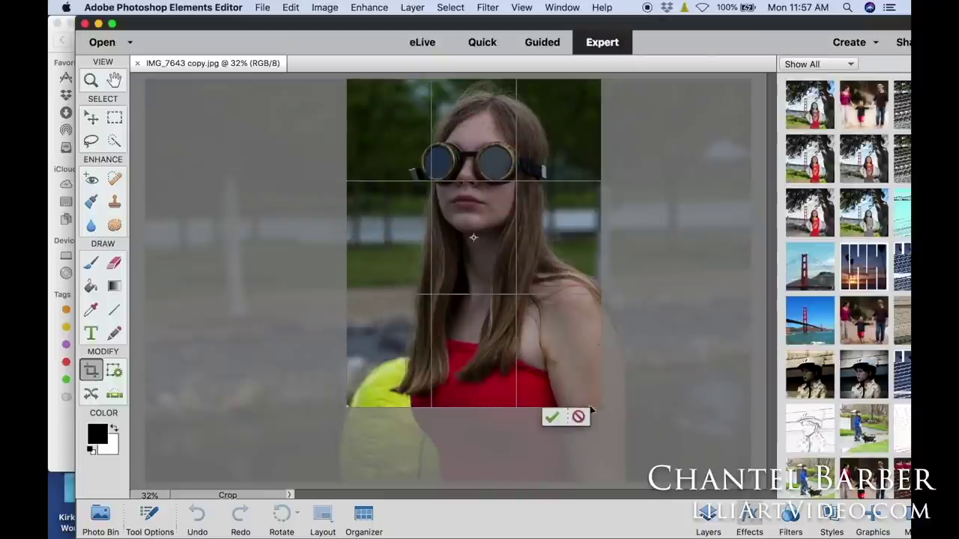
pyautogui.moveTo(599, 406); pyautogui.dragTo(577, 340)
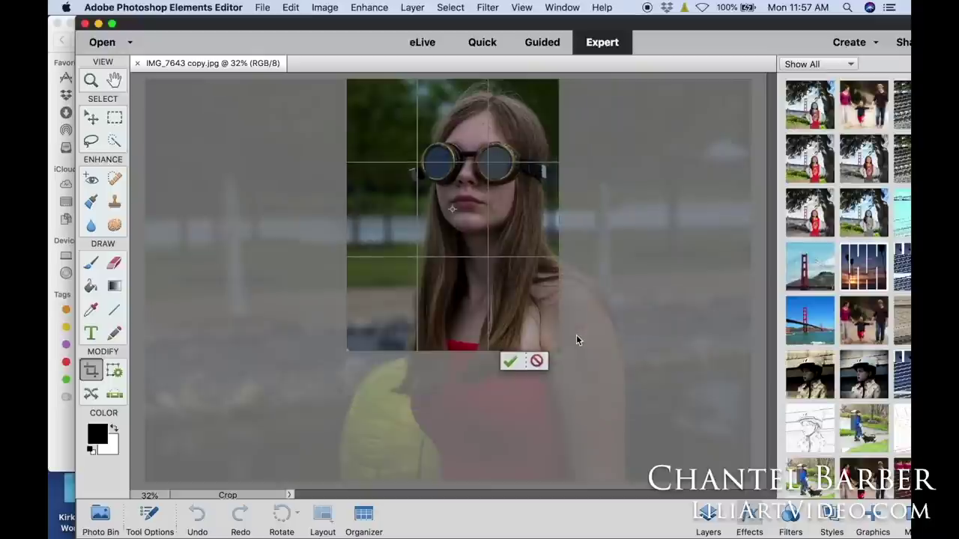
pyautogui.click(510, 363)
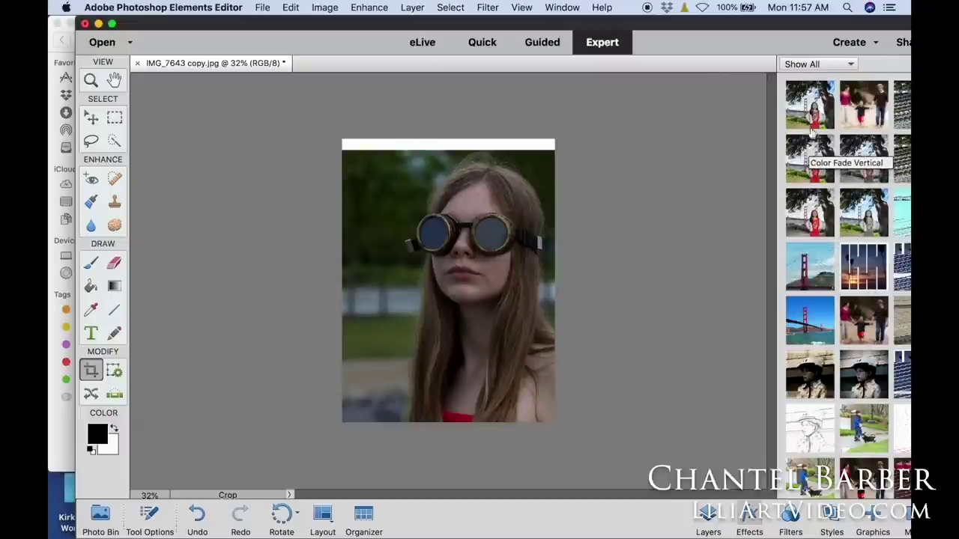
# Step: Try an effect that fades the cropped portrait from grayscale into color down the image, and undo it
pyautogui.doubleClick(805, 168)
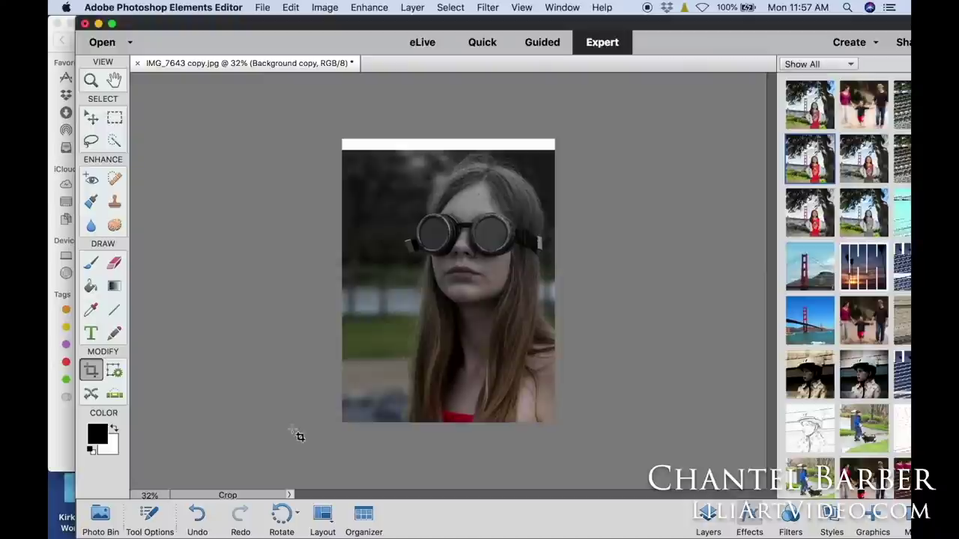
pyautogui.click(196, 515)
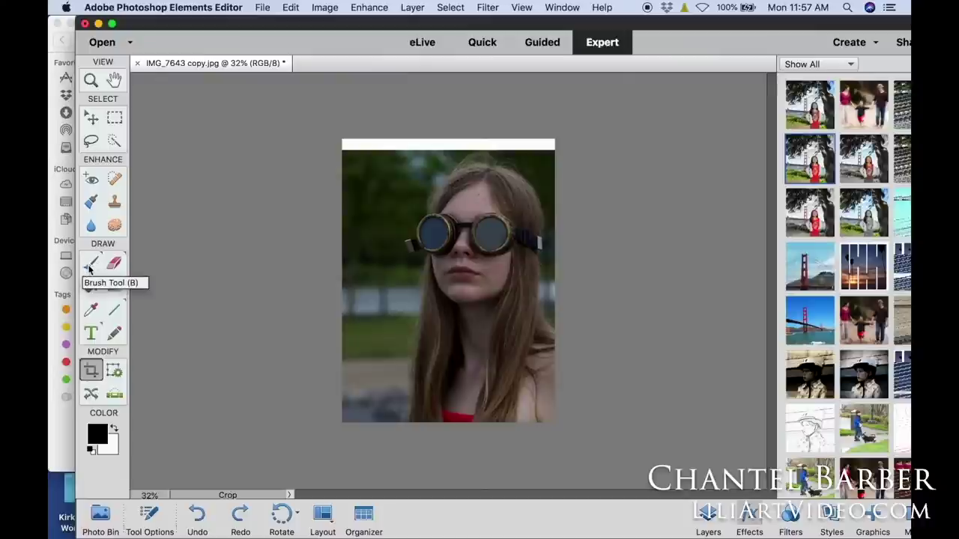
# Step: Paint over the background around the girl with a 528 px brush at 67% opacity in a gray-green sampled from the photo
pyautogui.click(90, 266)
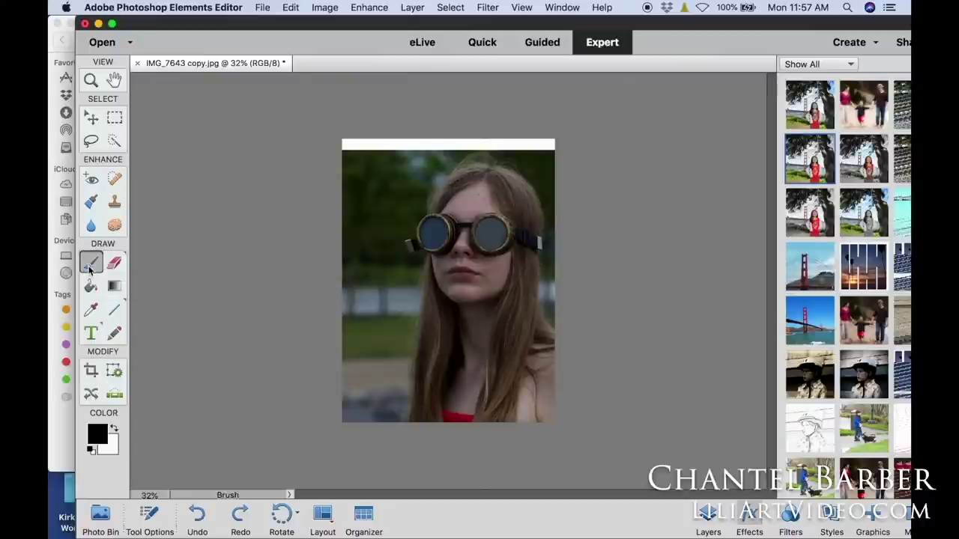
pyautogui.click(88, 313)
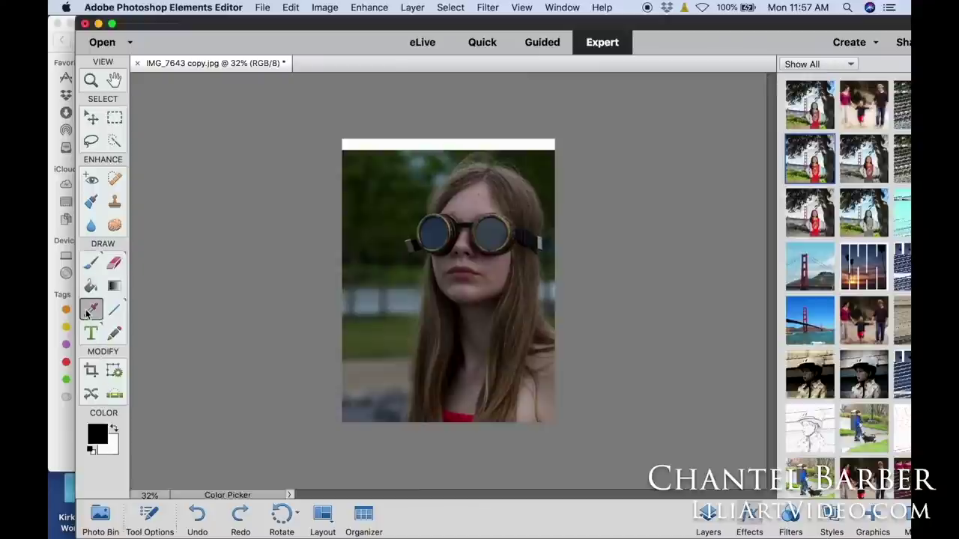
pyautogui.click(393, 328)
pyautogui.click(420, 162)
pyautogui.click(90, 264)
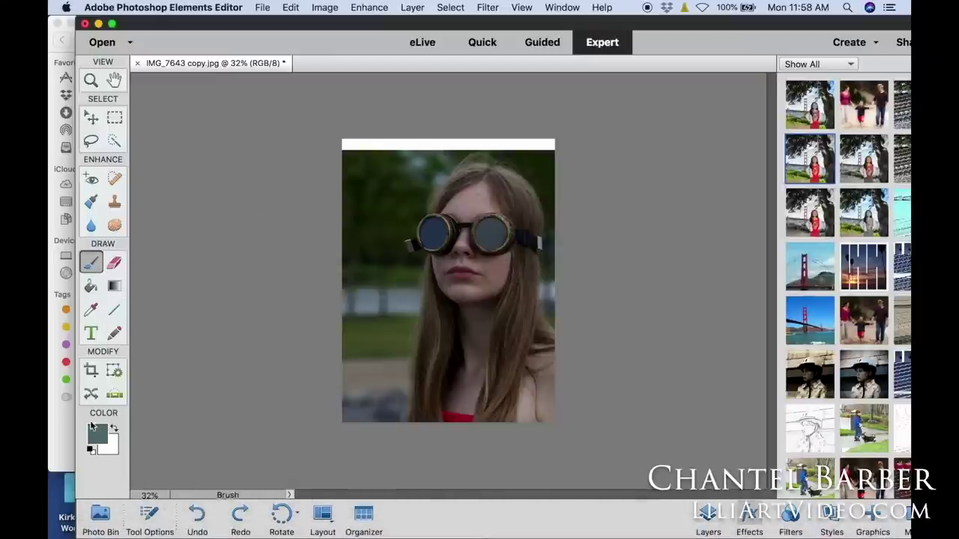
pyautogui.click(149, 516)
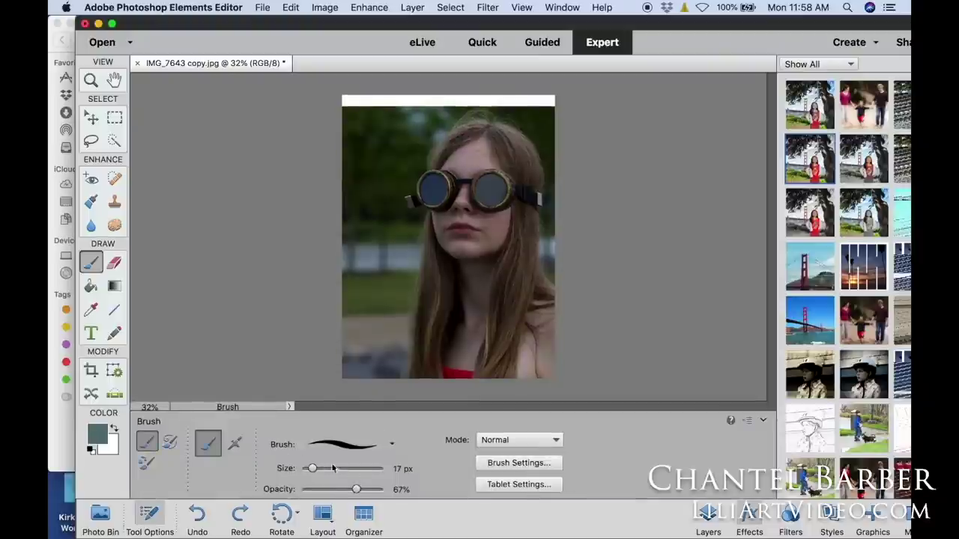
pyautogui.moveTo(312, 469); pyautogui.dragTo(343, 469)
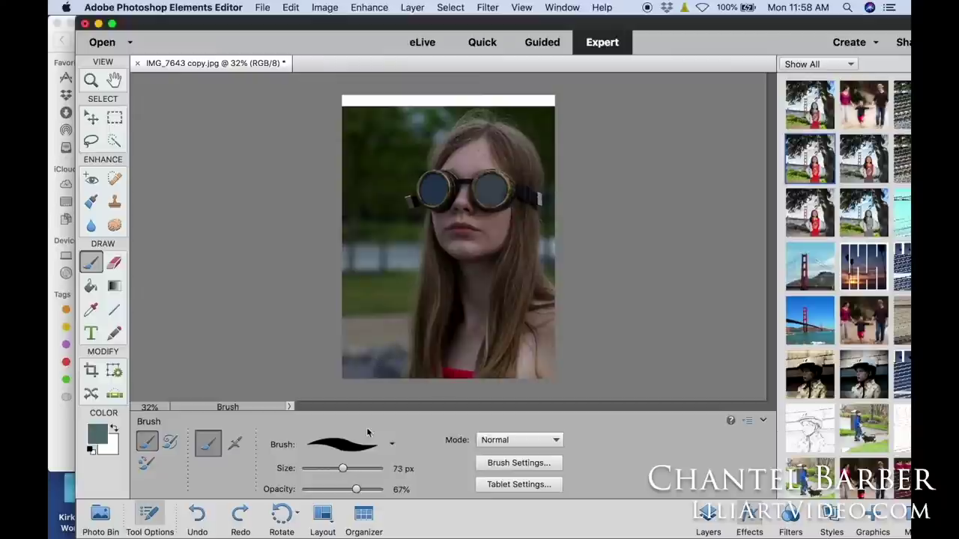
pyautogui.moveTo(343, 468); pyautogui.dragTo(359, 469)
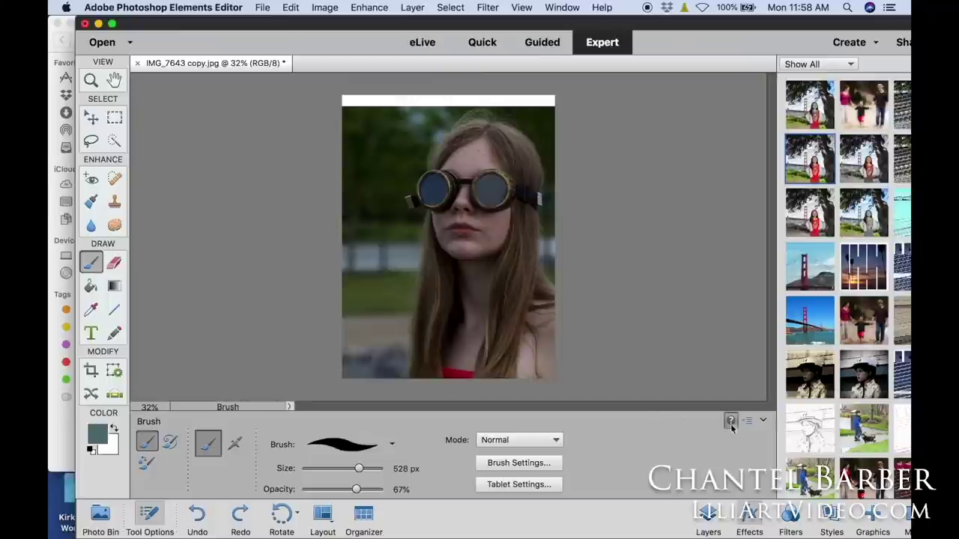
pyautogui.click(763, 421)
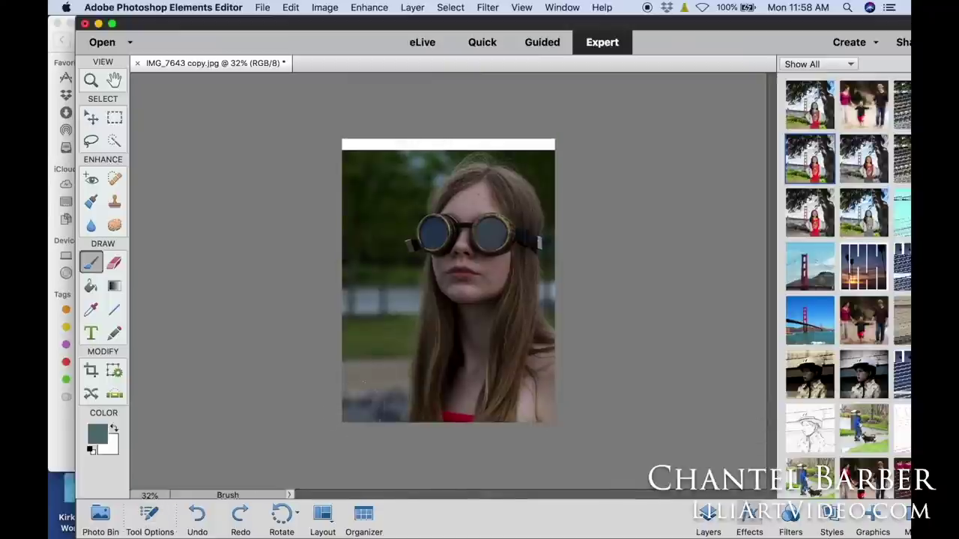
pyautogui.moveTo(360, 397); pyautogui.dragTo(363, 330)
pyautogui.moveTo(390, 408)
pyautogui.mouseDown()
pyautogui.moveTo(403, 329)
pyautogui.moveTo(393, 266)
pyautogui.moveTo(371, 225)
pyautogui.moveTo(386, 195)
pyautogui.moveTo(433, 161)
pyautogui.moveTo(350, 180)
pyautogui.moveTo(458, 146)
pyautogui.moveTo(528, 154)
pyautogui.moveTo(542, 184)
pyautogui.moveTo(553, 296)
pyautogui.moveTo(569, 330)
pyautogui.mouseUp()
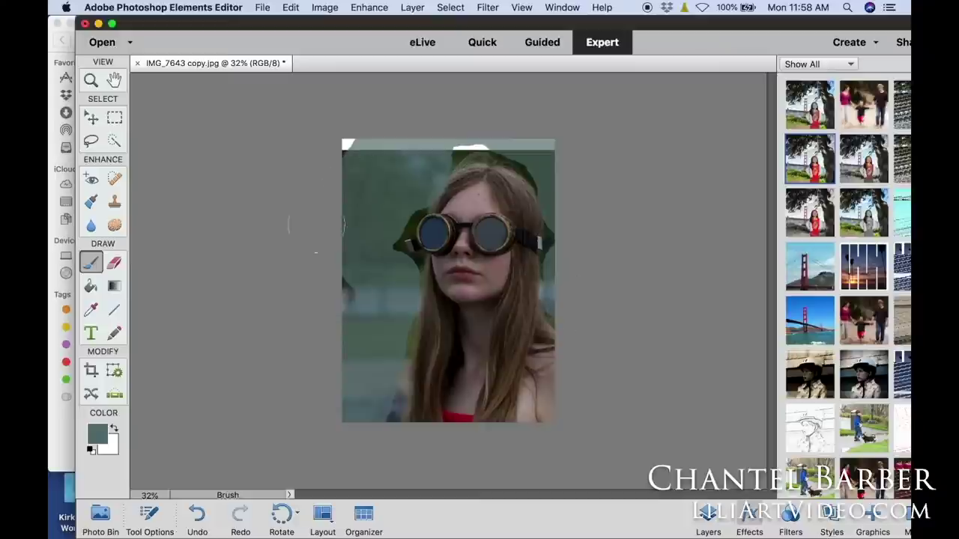
# Step: Reduce the brush size to 33 px for painting the remaining background near the girl's outline
pyautogui.click(148, 514)
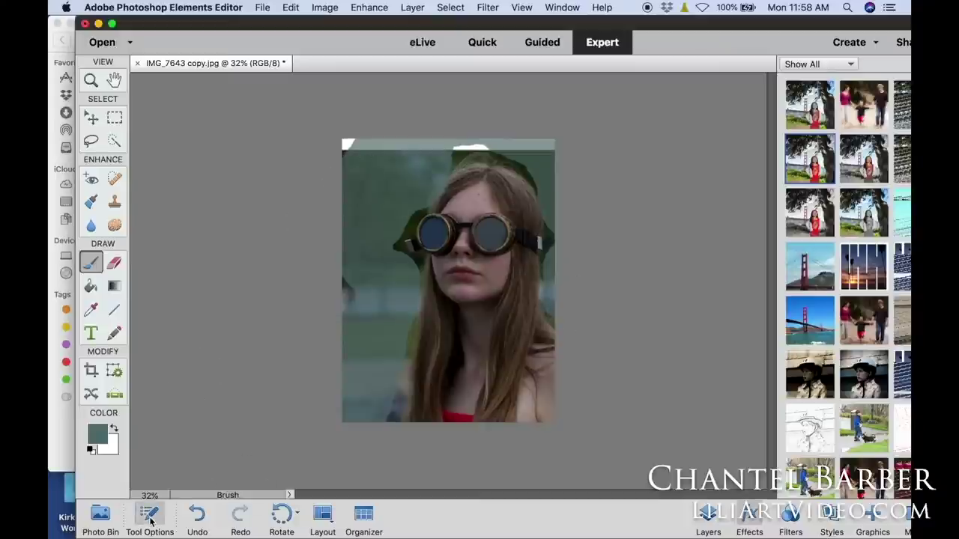
pyautogui.moveTo(360, 469); pyautogui.dragTo(323, 469)
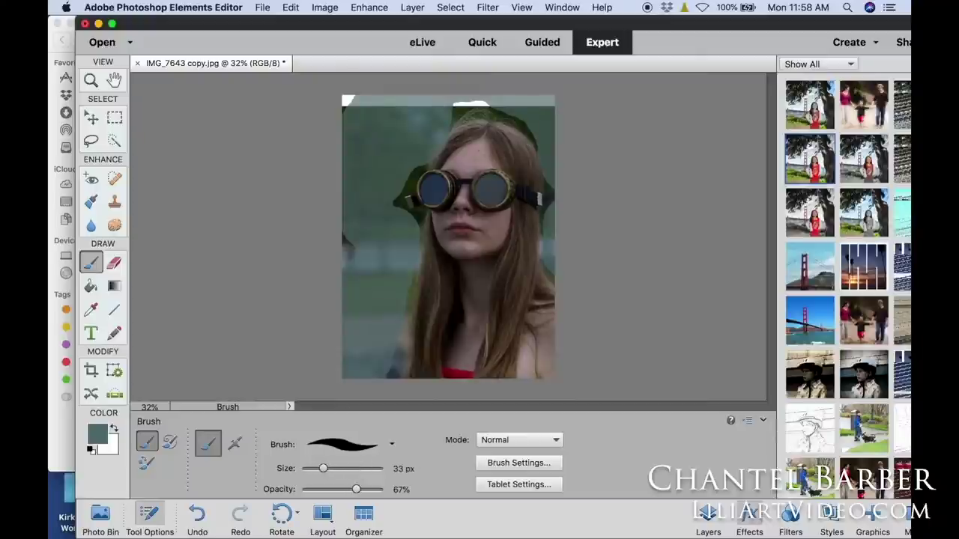
pyautogui.click(762, 421)
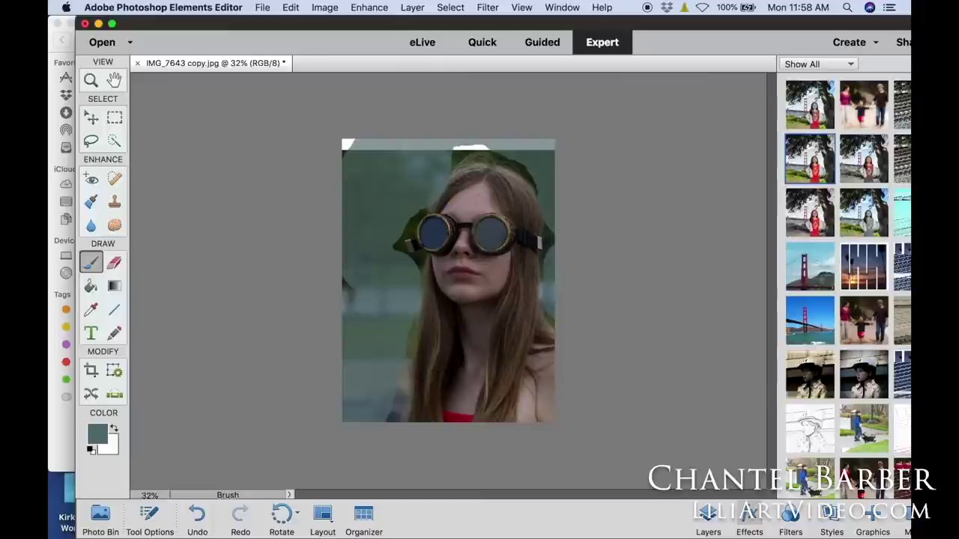